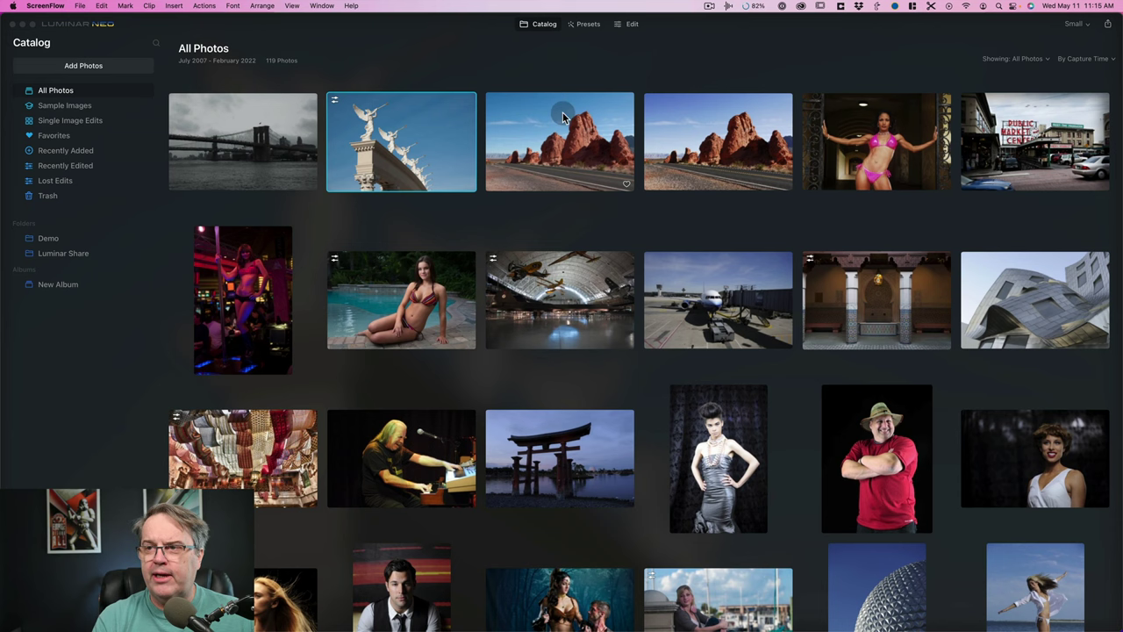
Select the red-rock desert road photo, the fourth thumbnail in All Photos
click(683, 117)
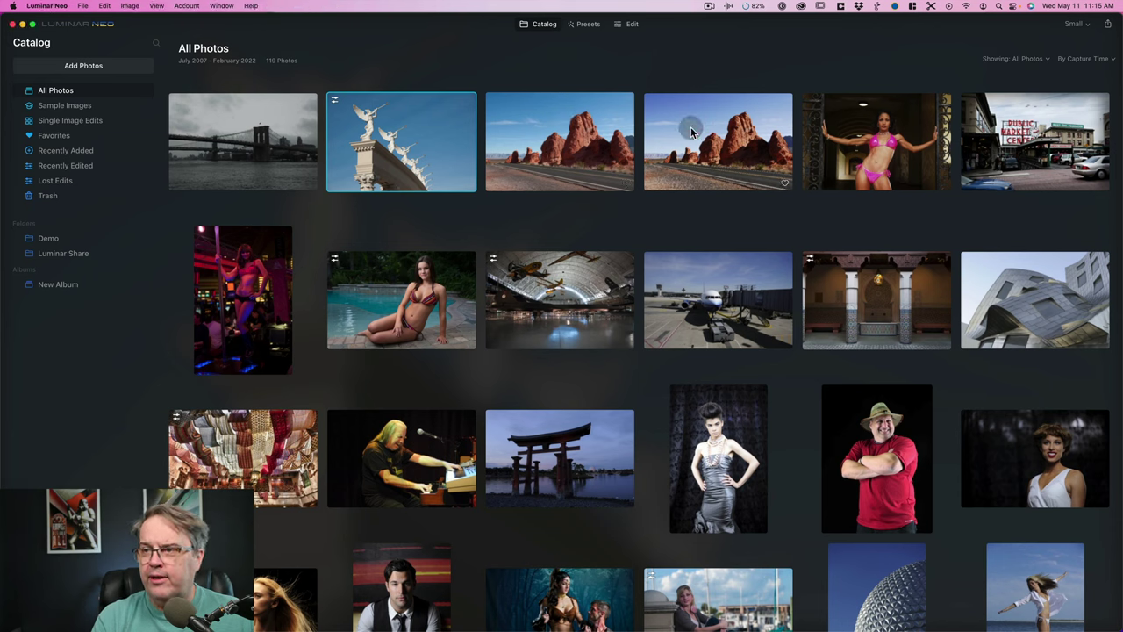
click(690, 125)
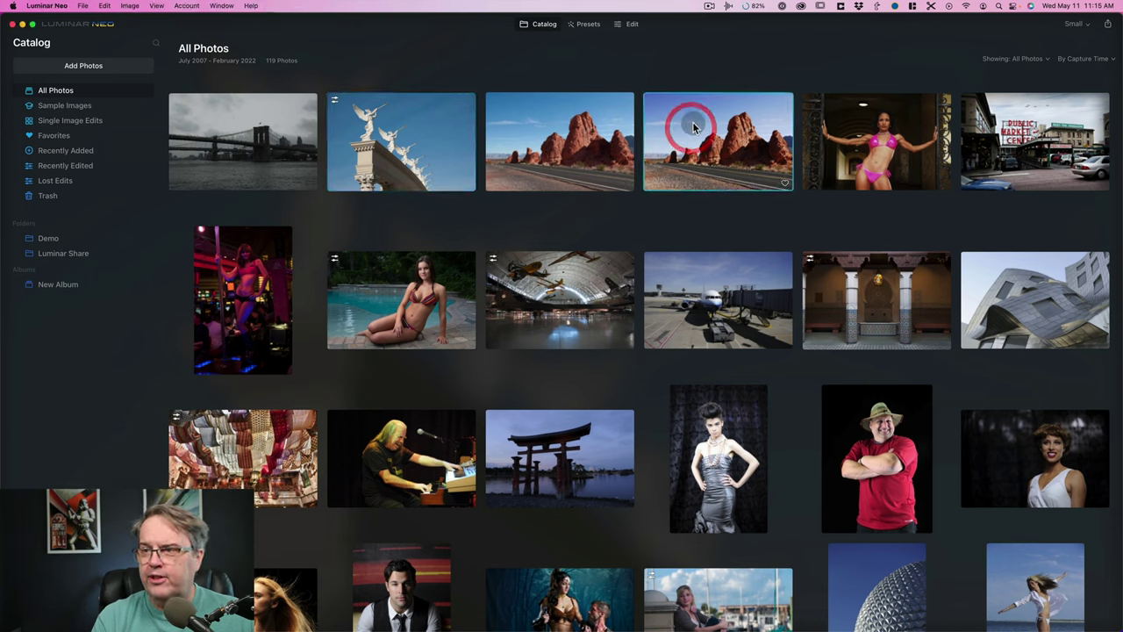
Open the red-rock road photo in Edit and toggle Show Histogram off, on, then off
click(630, 27)
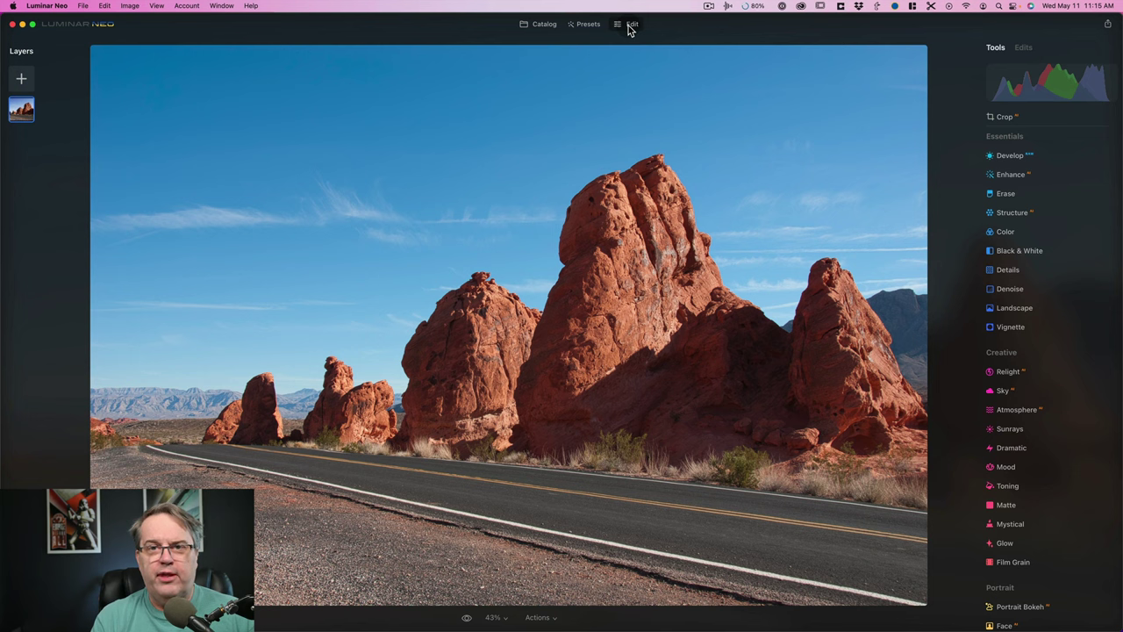
mouse_move(1046, 84)
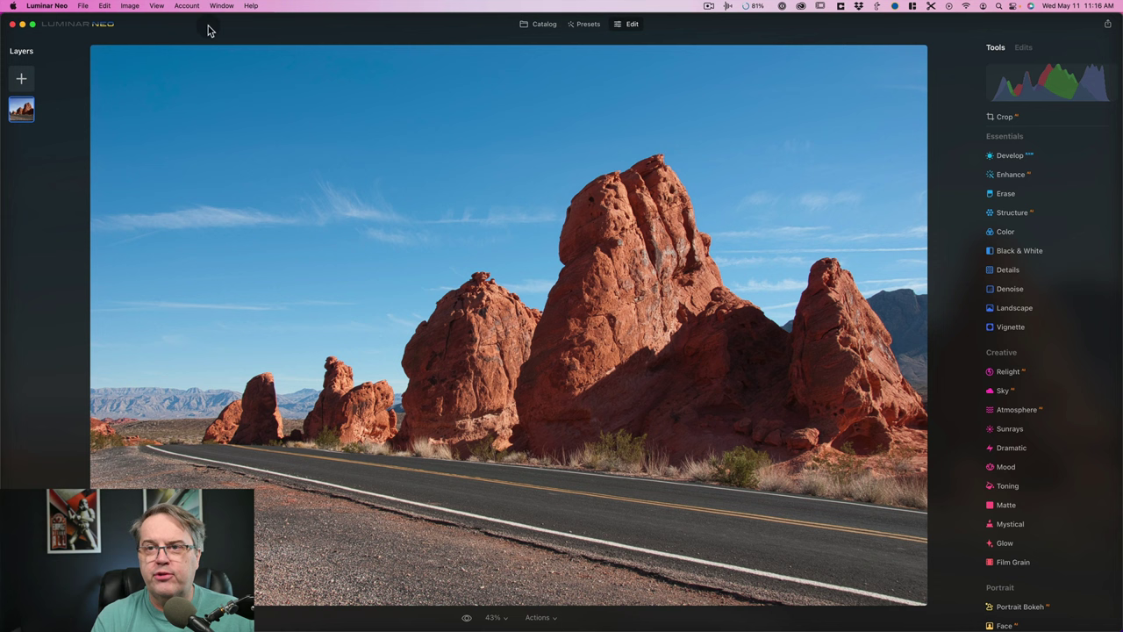
click(157, 6)
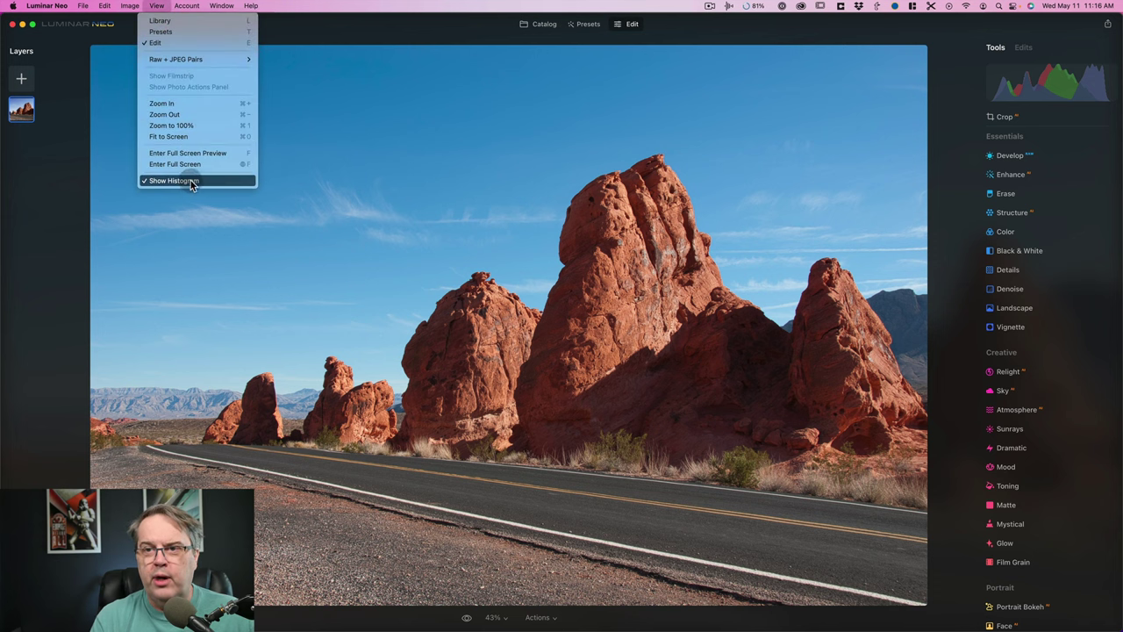
click(193, 181)
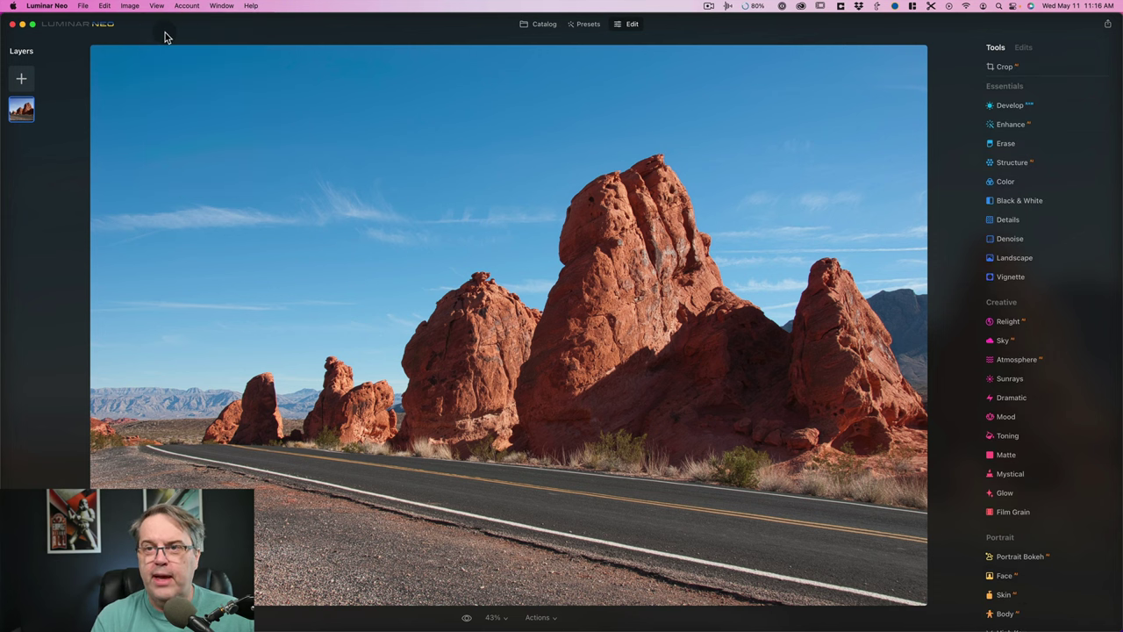
click(158, 8)
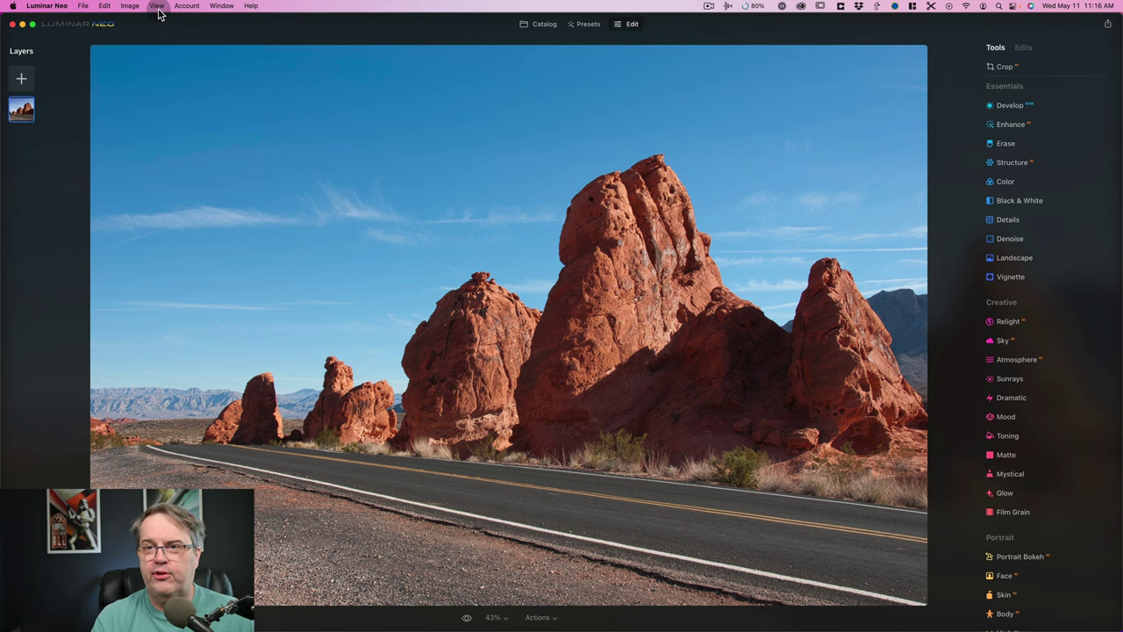
click(173, 181)
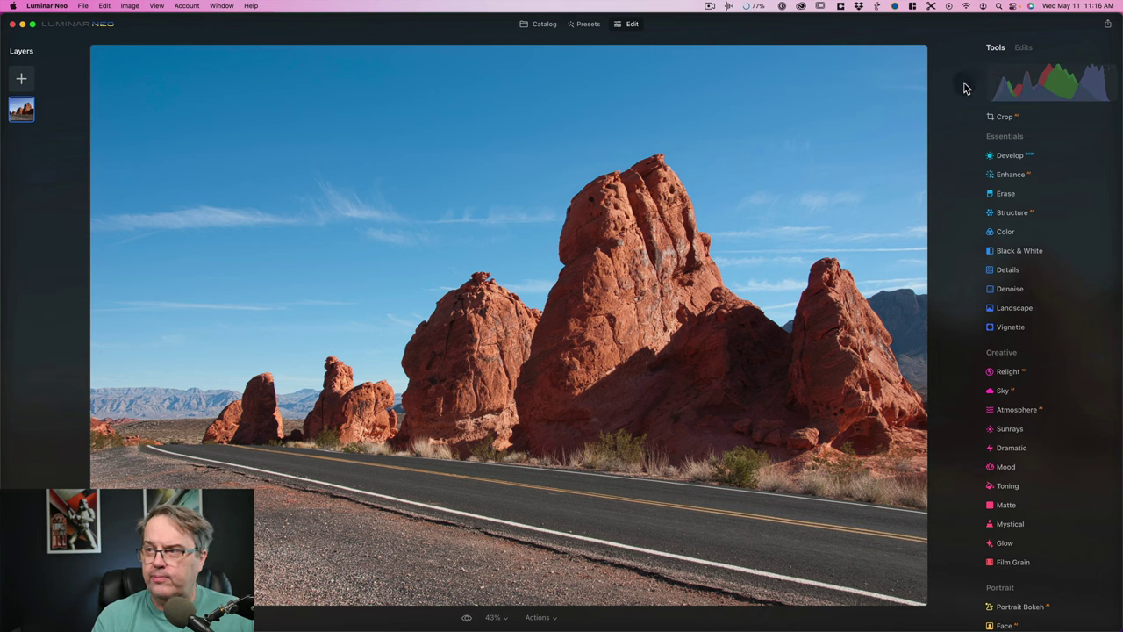
mouse_move(1099, 88)
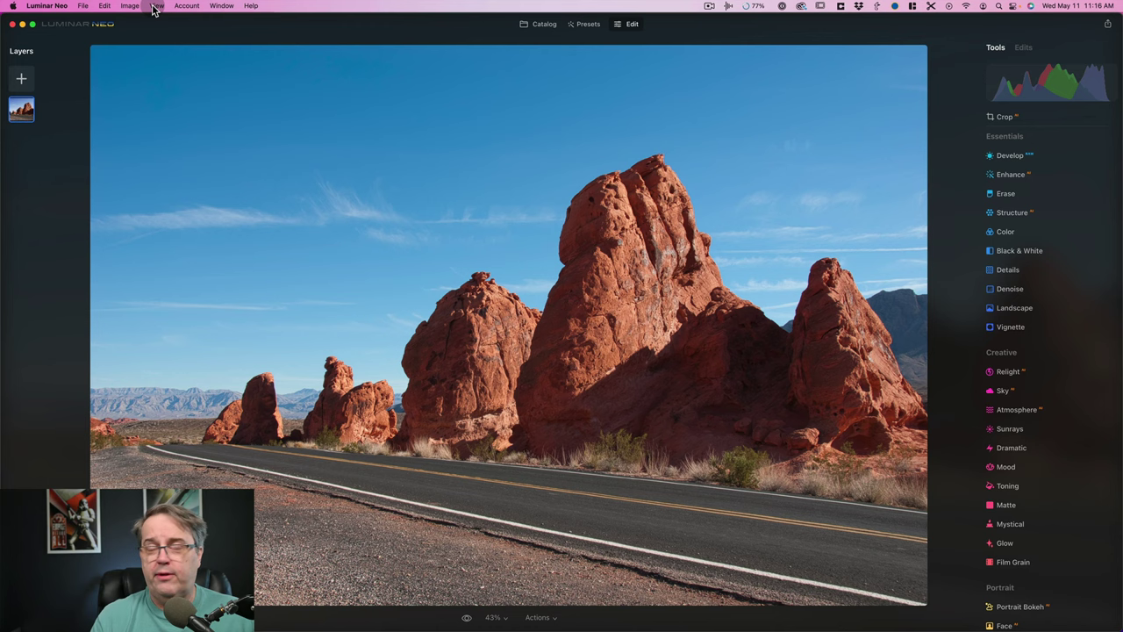
click(154, 7)
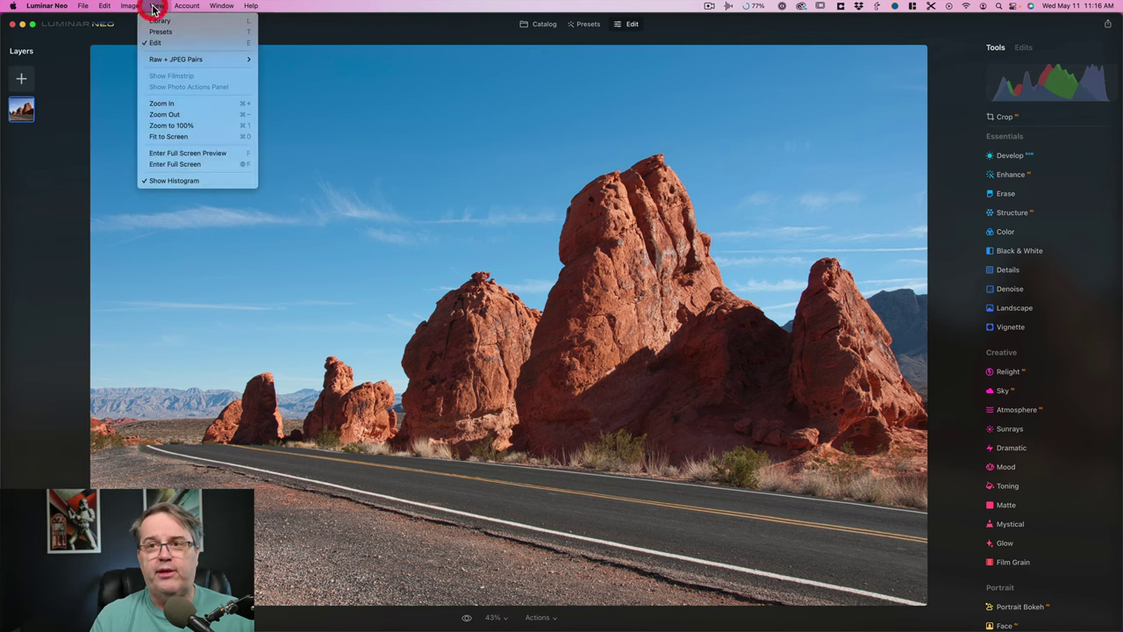
click(175, 180)
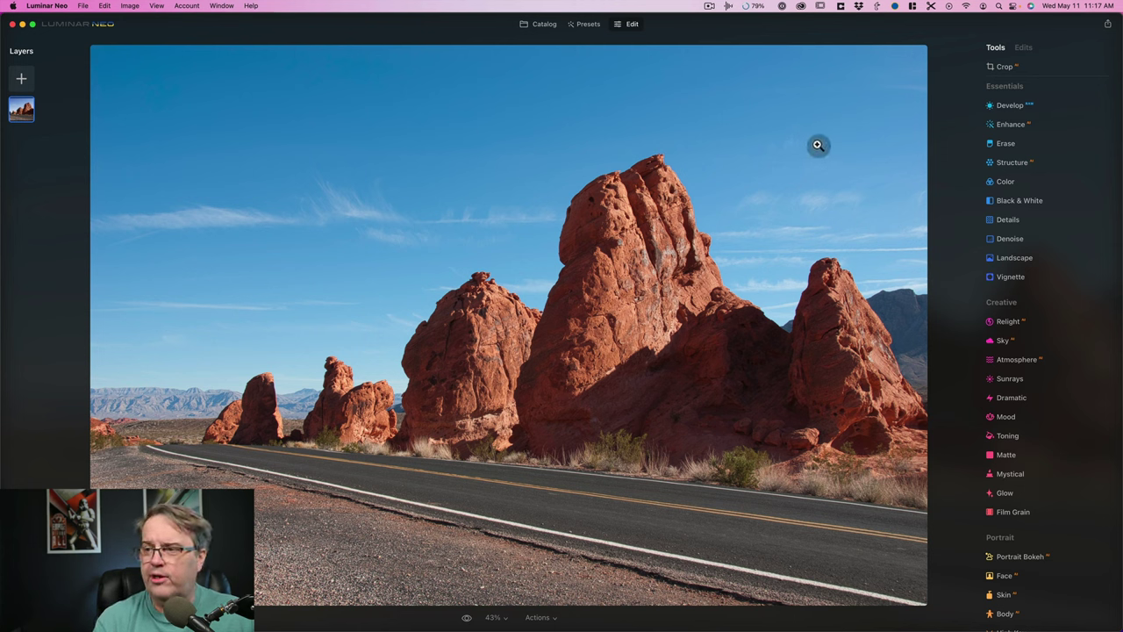
After briefly checking Enhance and Sky, expand Landscape showing Dehaze, Golden Hour and Foliage Enhancer at 0
click(1025, 124)
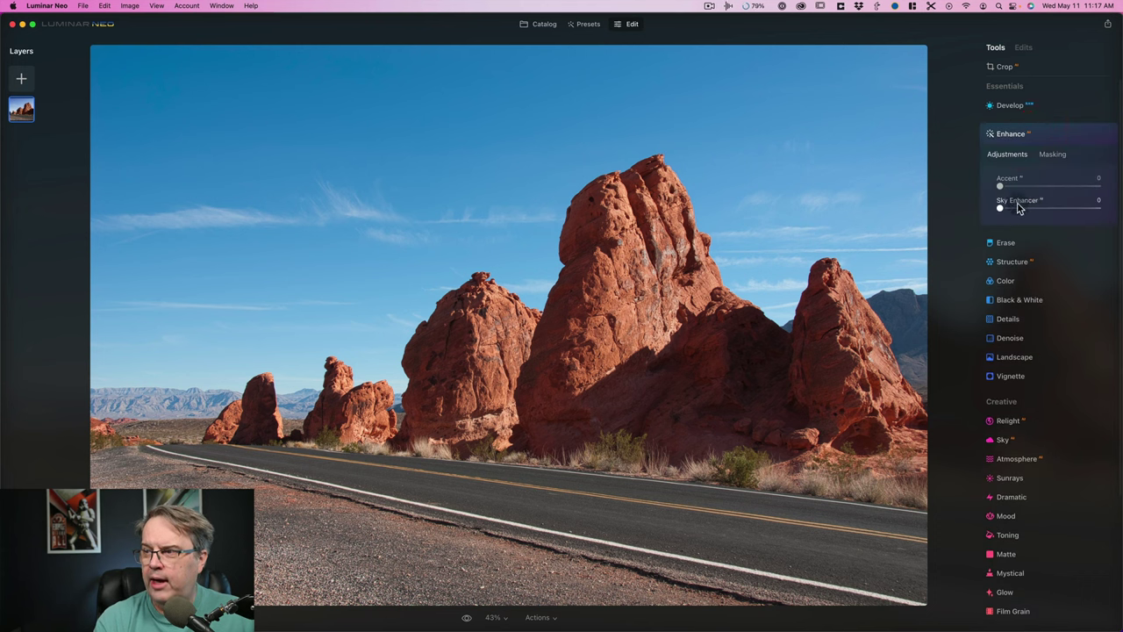
click(1014, 135)
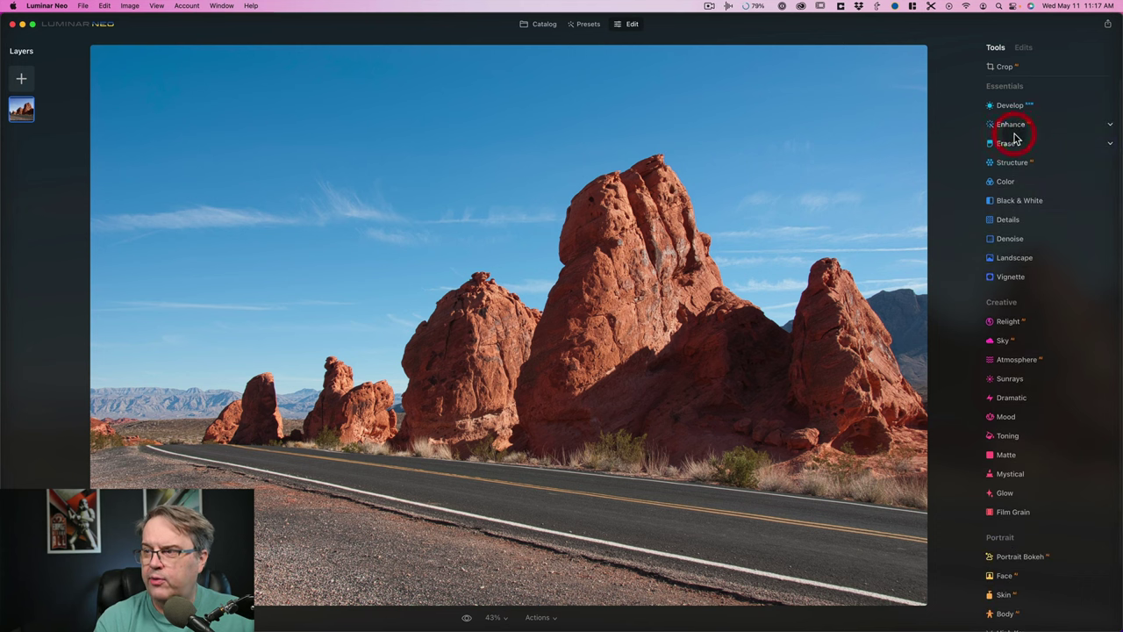
click(1027, 344)
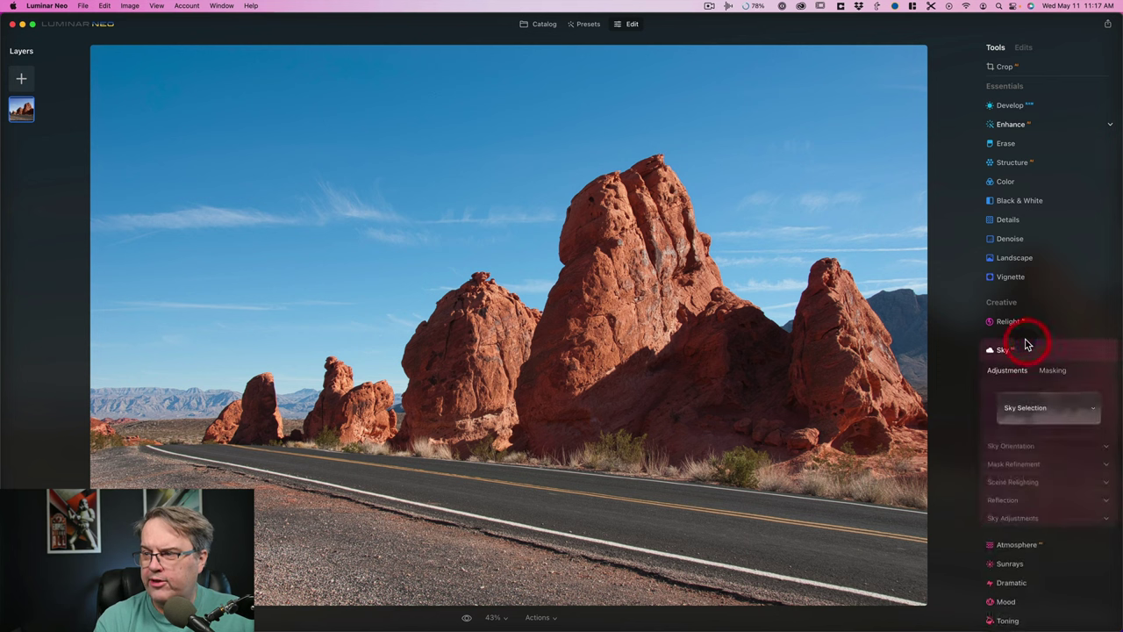
click(943, 181)
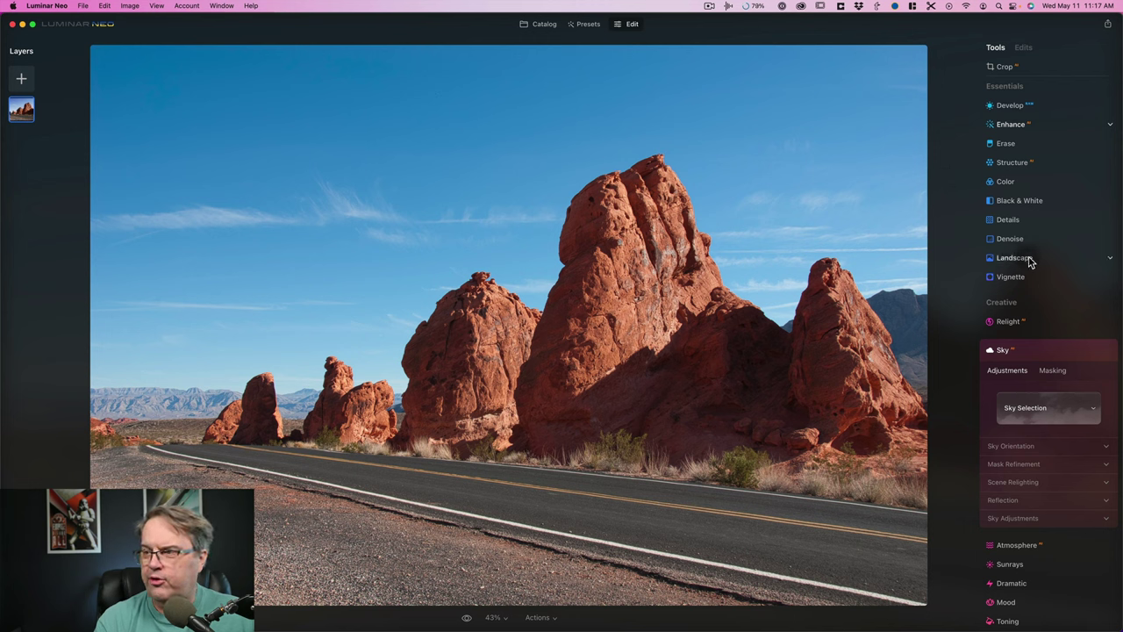
click(1031, 260)
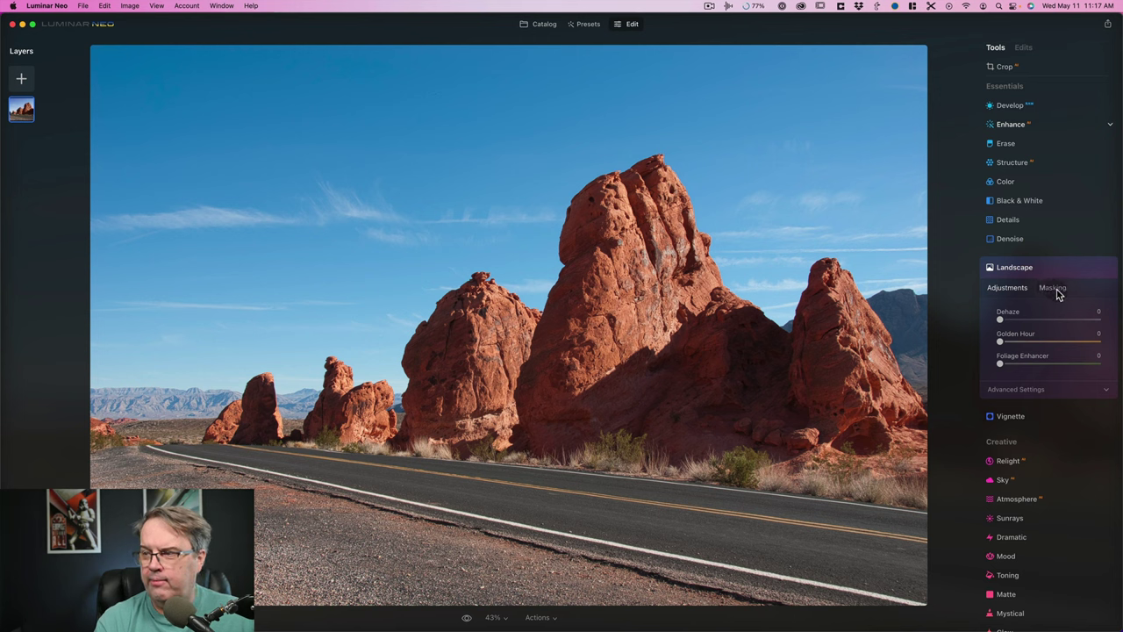
Switch Landscape to Masking and start an AI Mask, letting the photo analysis finish
click(1056, 289)
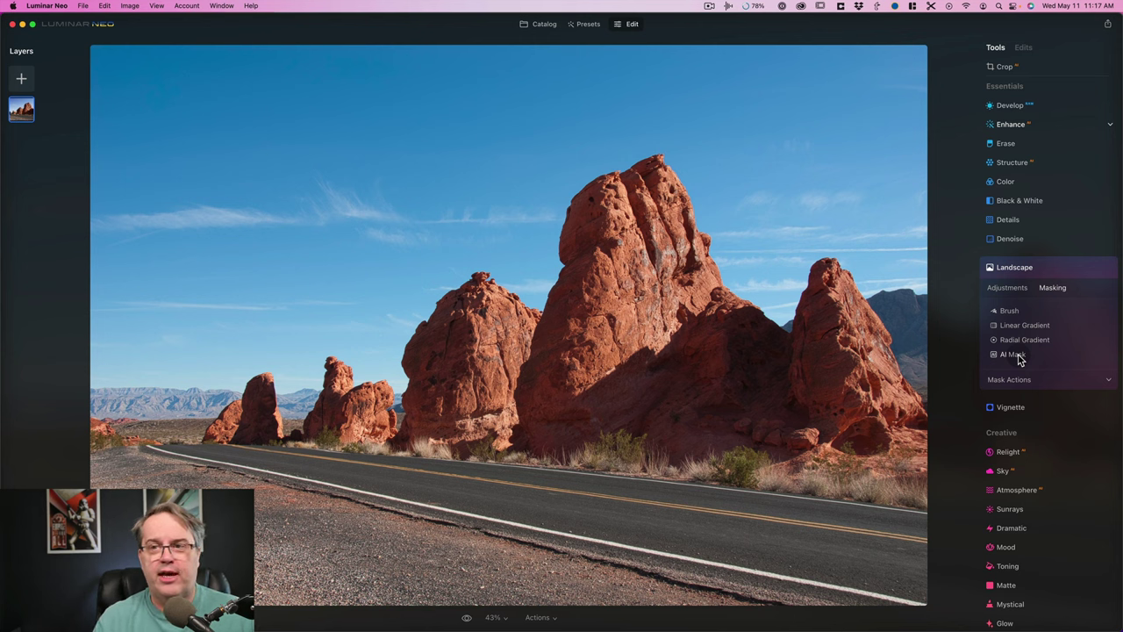
scroll(1018, 359, up, 1)
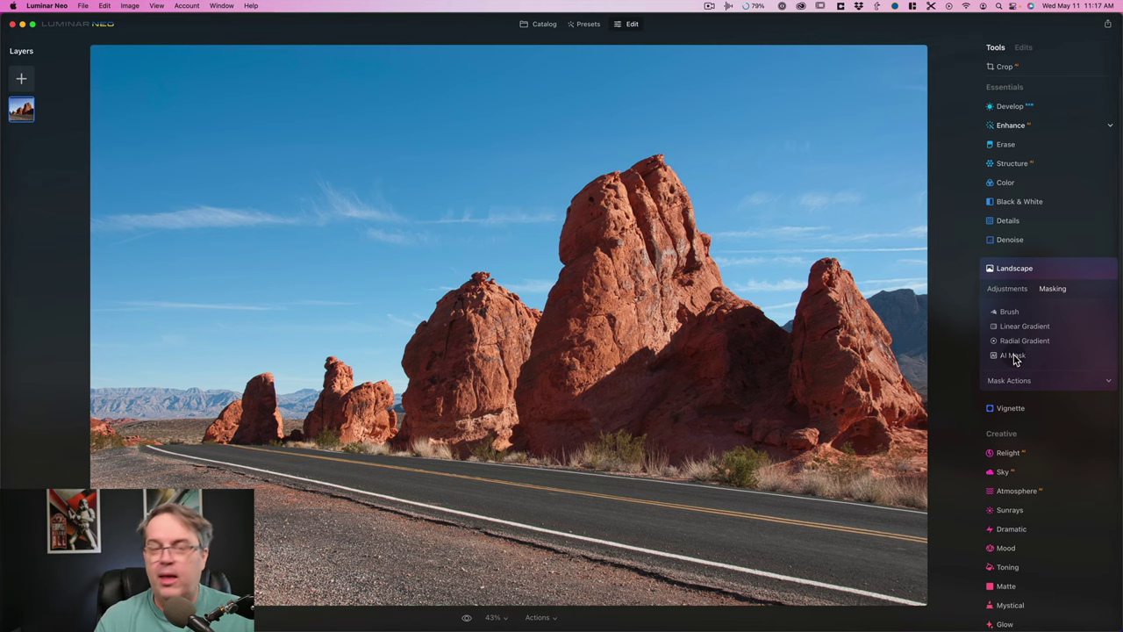
click(1013, 357)
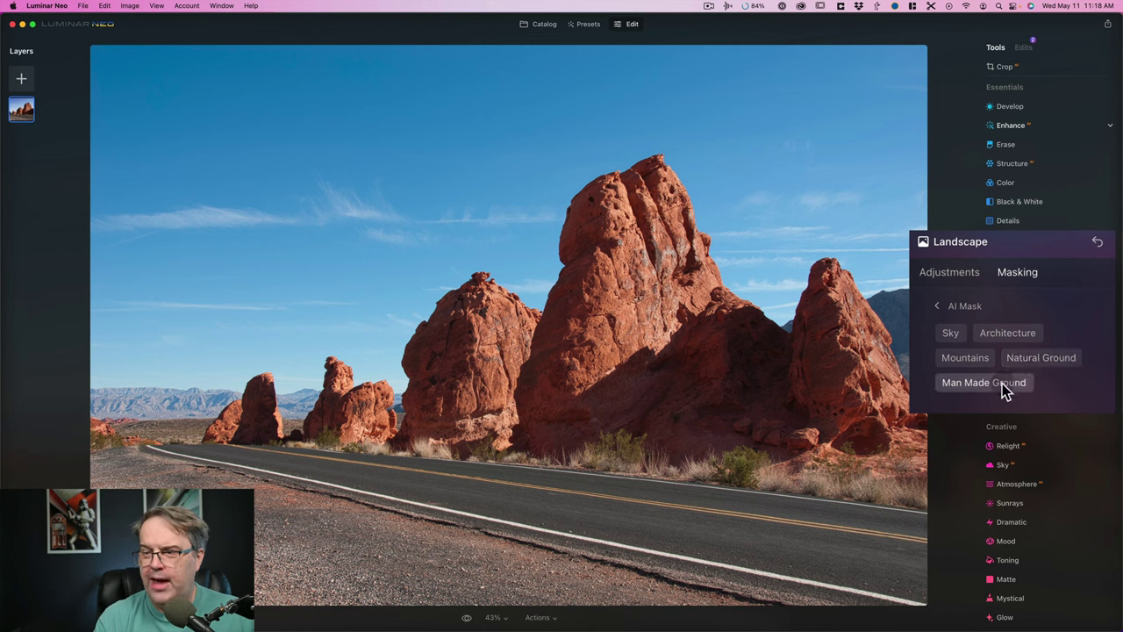
Apply a Man Made Ground AI mask to Landscape, reselecting it after a look at Adjustments
click(1002, 384)
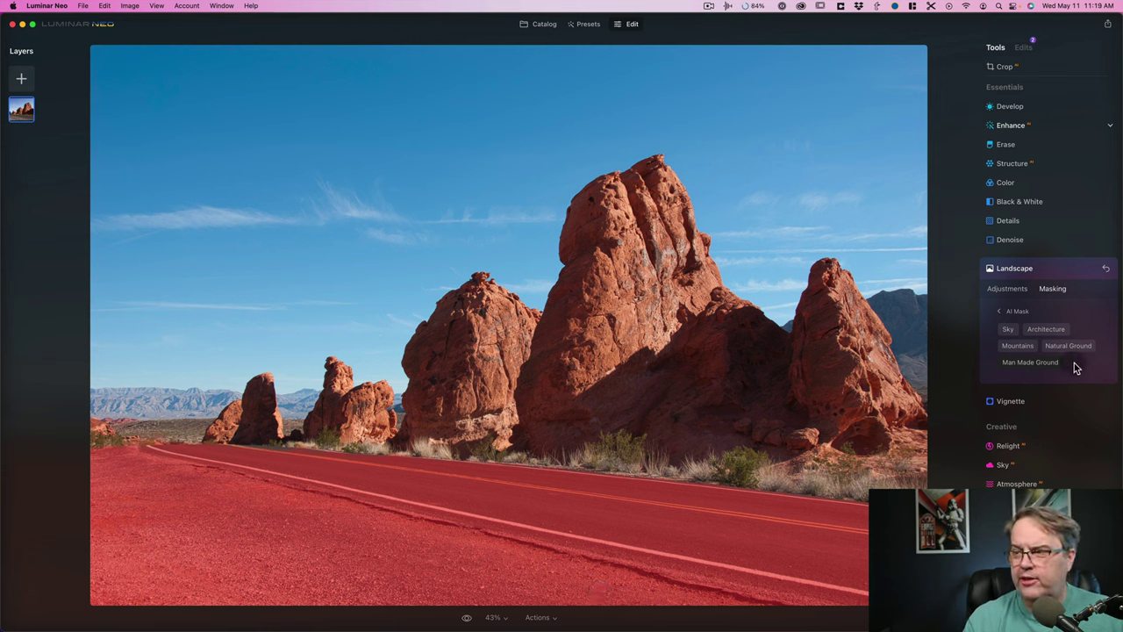
click(1008, 291)
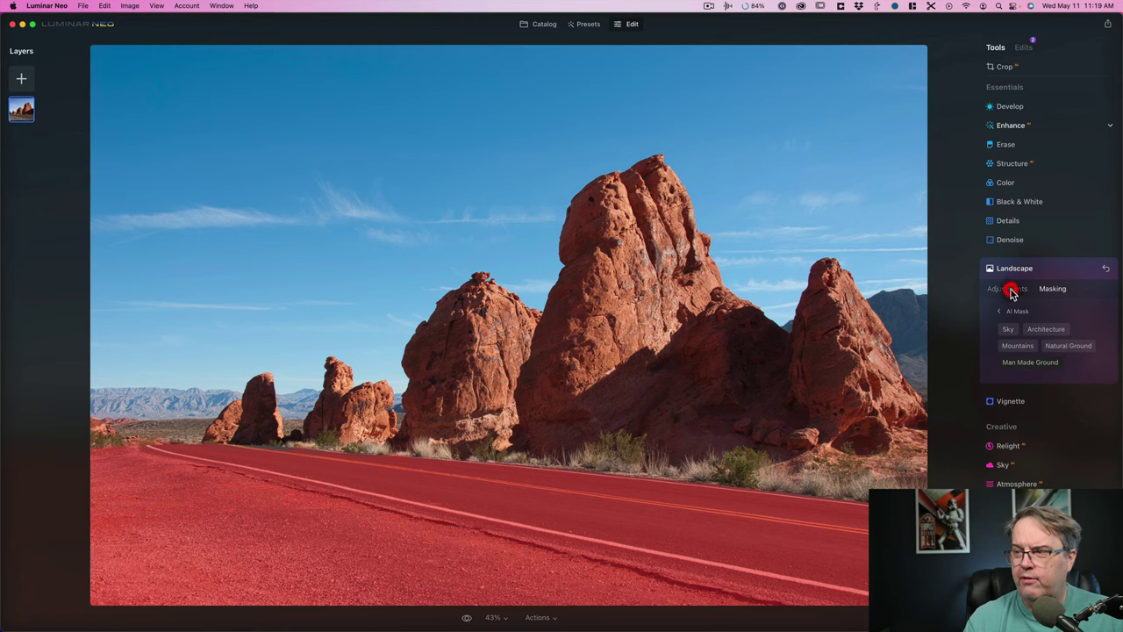
click(1054, 289)
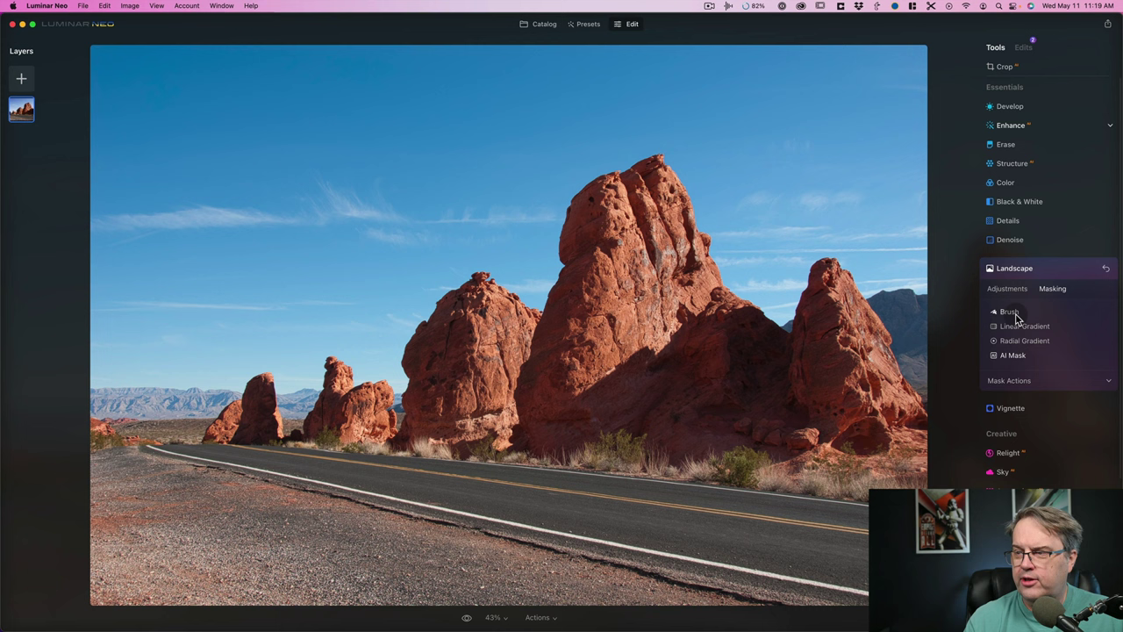
click(1013, 356)
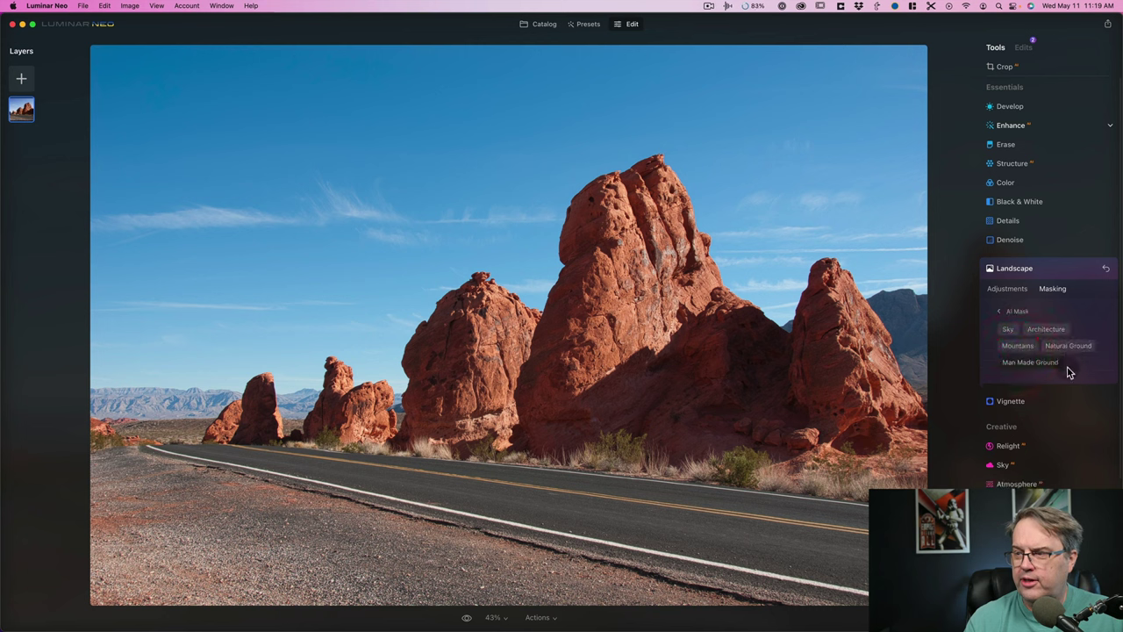
click(1027, 363)
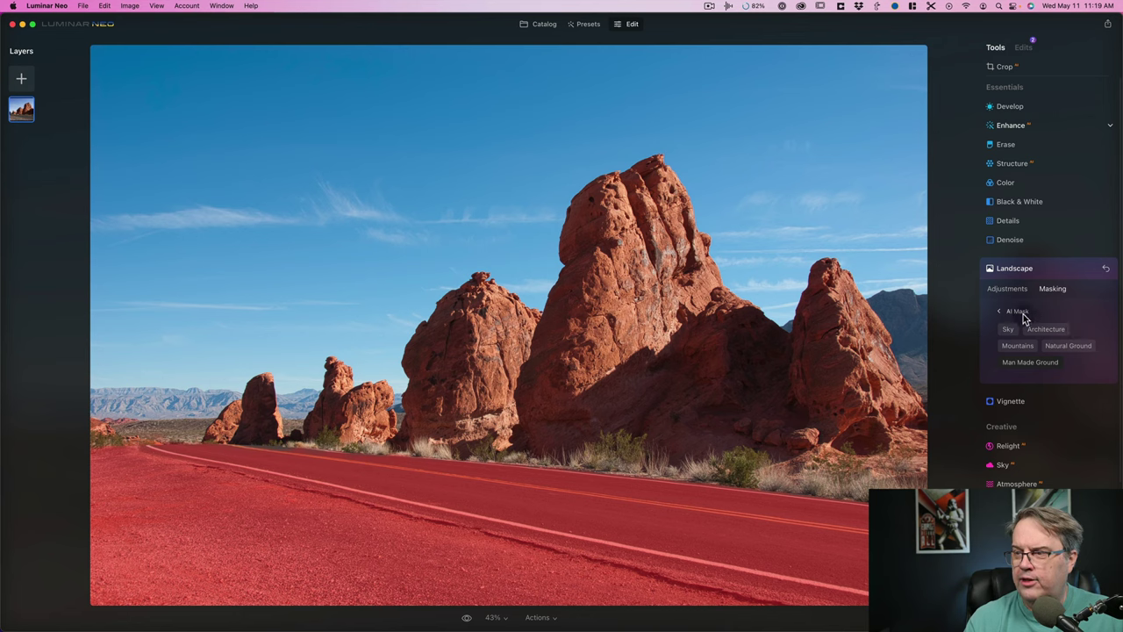
Switch the Landscape mask to Brush and paint over the road and ground
click(999, 311)
click(1007, 325)
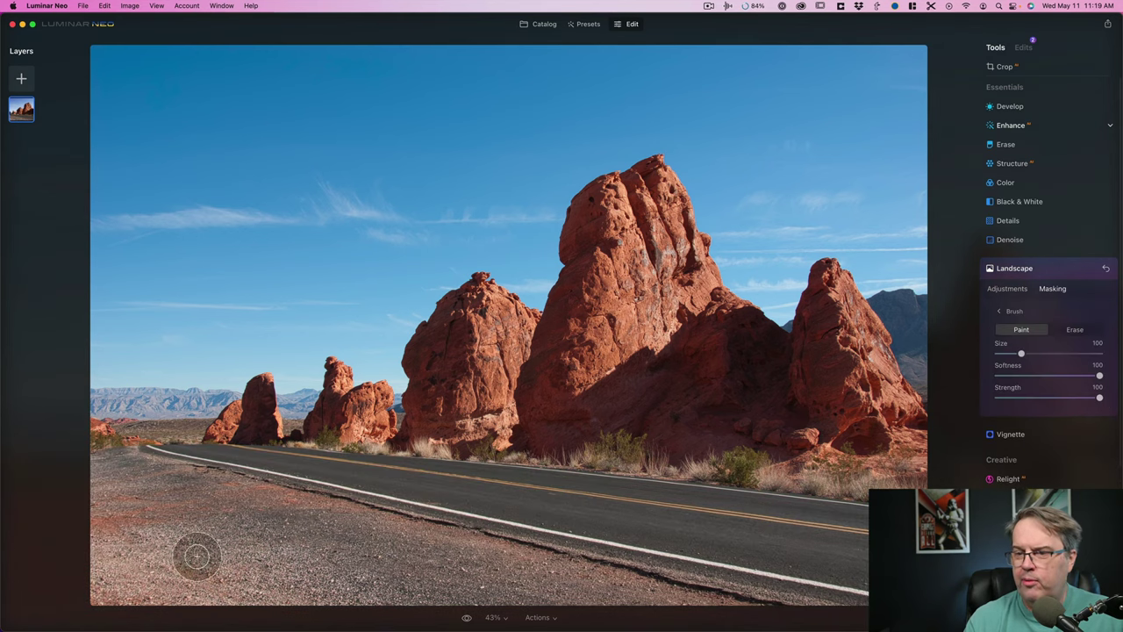
mouse_move(146, 479)
mouse_down()
mouse_move(273, 552)
mouse_move(930, 417)
mouse_up()
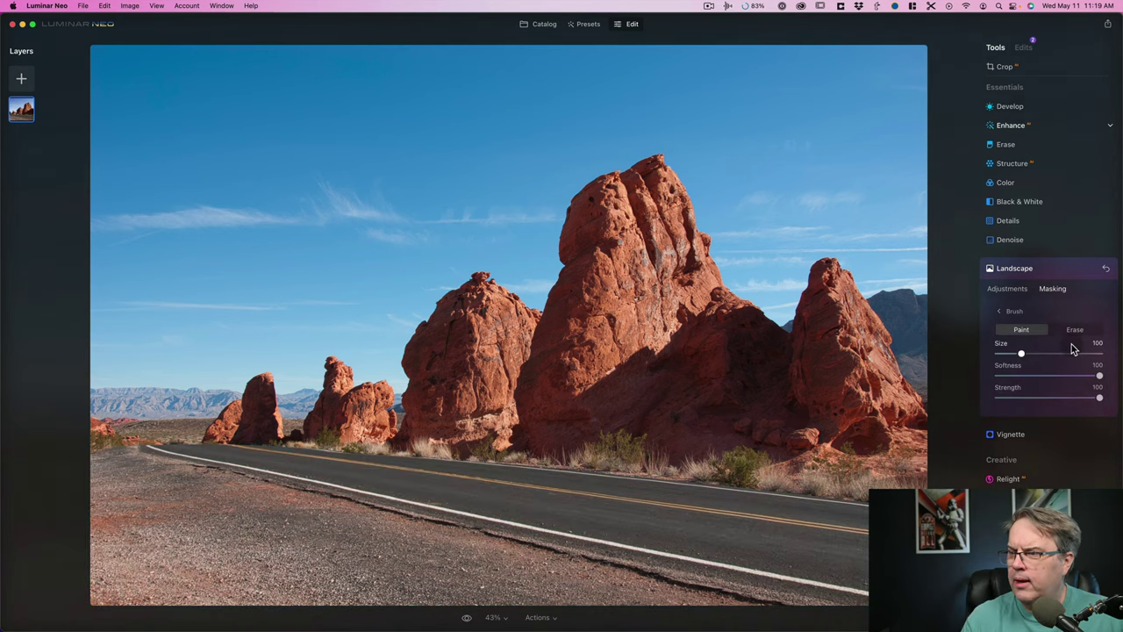
In Erase mode, remove the mask from the ground, bottom edge and lower-left road area
click(1076, 332)
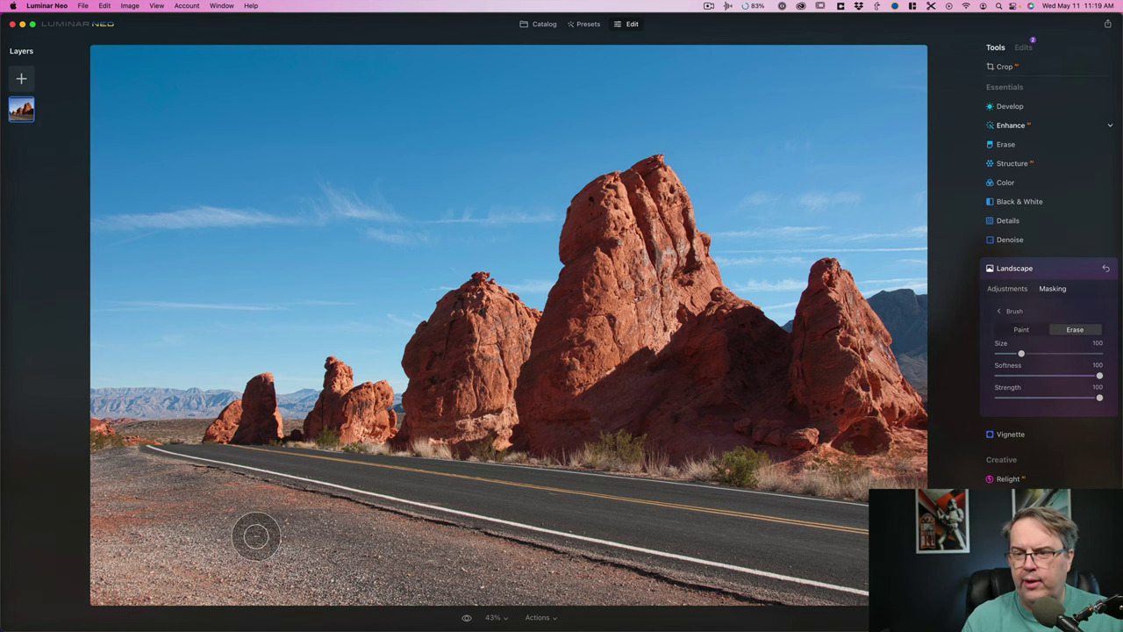
mouse_move(253, 534)
mouse_down()
mouse_move(152, 488)
mouse_move(134, 467)
mouse_move(355, 540)
mouse_move(707, 612)
mouse_up()
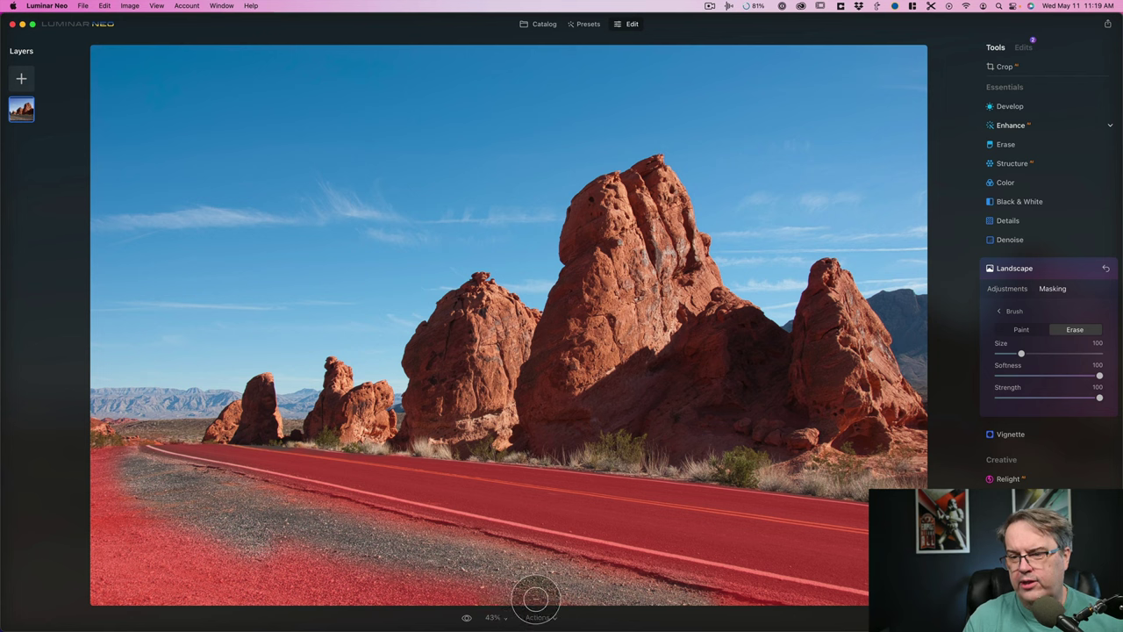
mouse_move(338, 613)
mouse_down()
mouse_move(126, 588)
mouse_move(84, 548)
mouse_up()
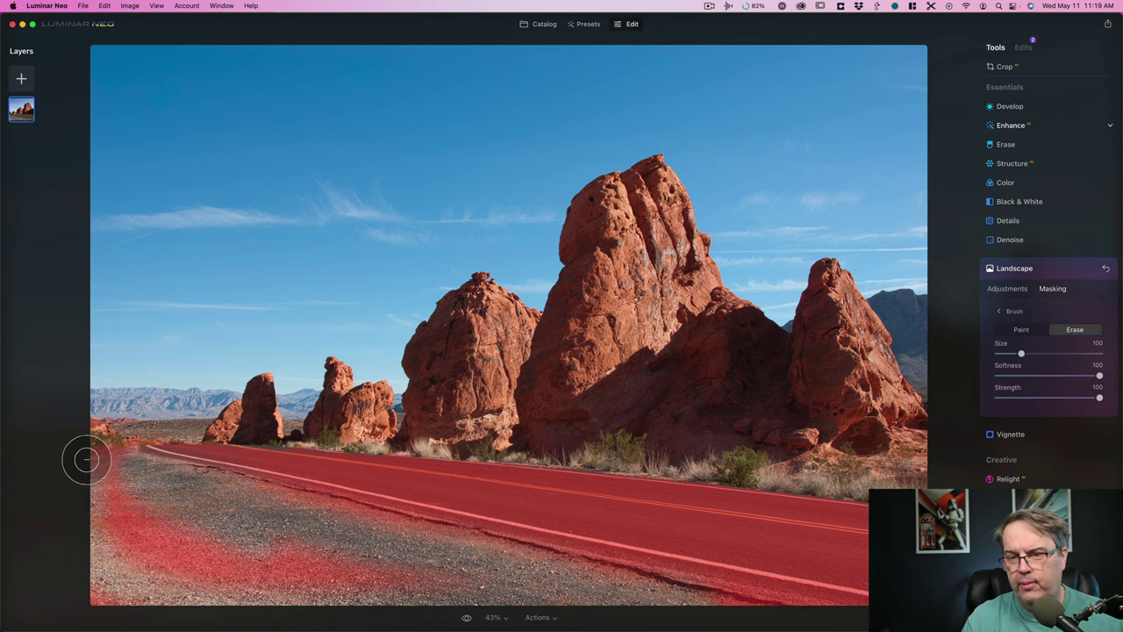
mouse_move(102, 454)
mouse_down()
mouse_move(152, 561)
mouse_move(102, 492)
mouse_up()
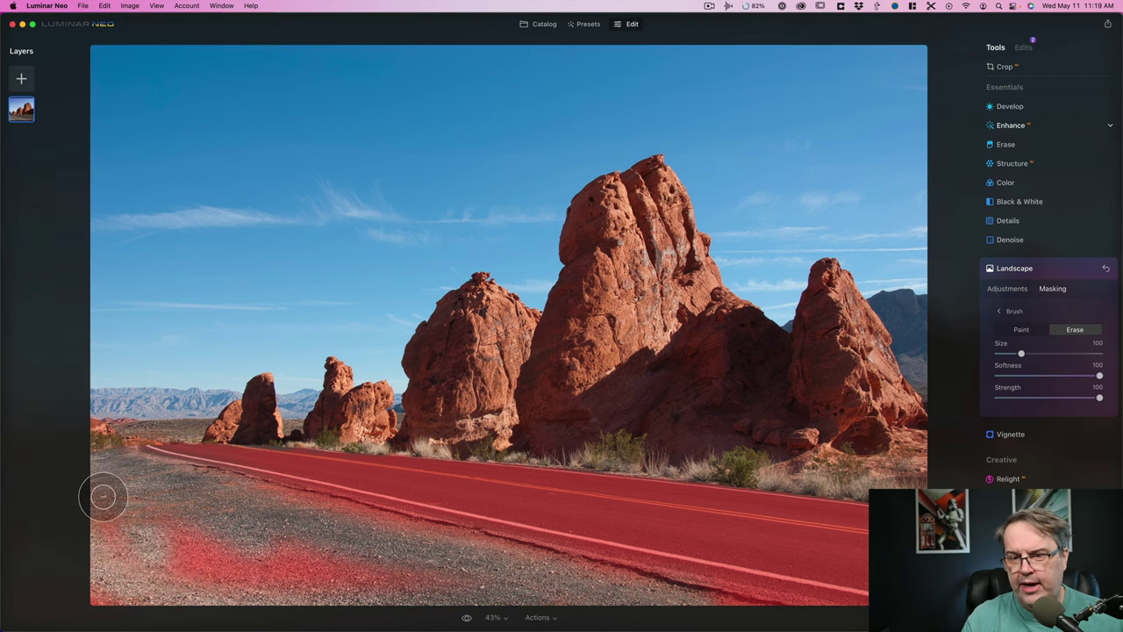
mouse_move(464, 562)
mouse_down()
mouse_move(372, 593)
mouse_move(330, 574)
mouse_move(192, 574)
mouse_move(155, 562)
mouse_move(222, 557)
mouse_move(110, 511)
mouse_move(108, 629)
mouse_move(97, 616)
mouse_move(91, 525)
mouse_up()
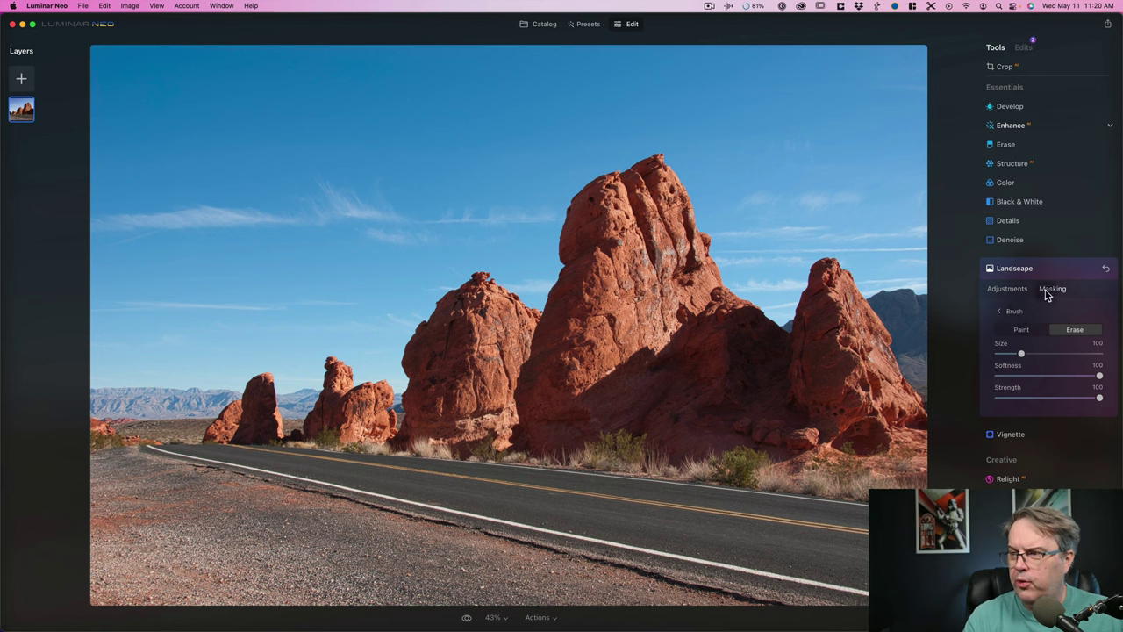
Go back to Landscape's AI Mask choices, apply Natural Ground, then deselect it
click(1049, 290)
click(1003, 314)
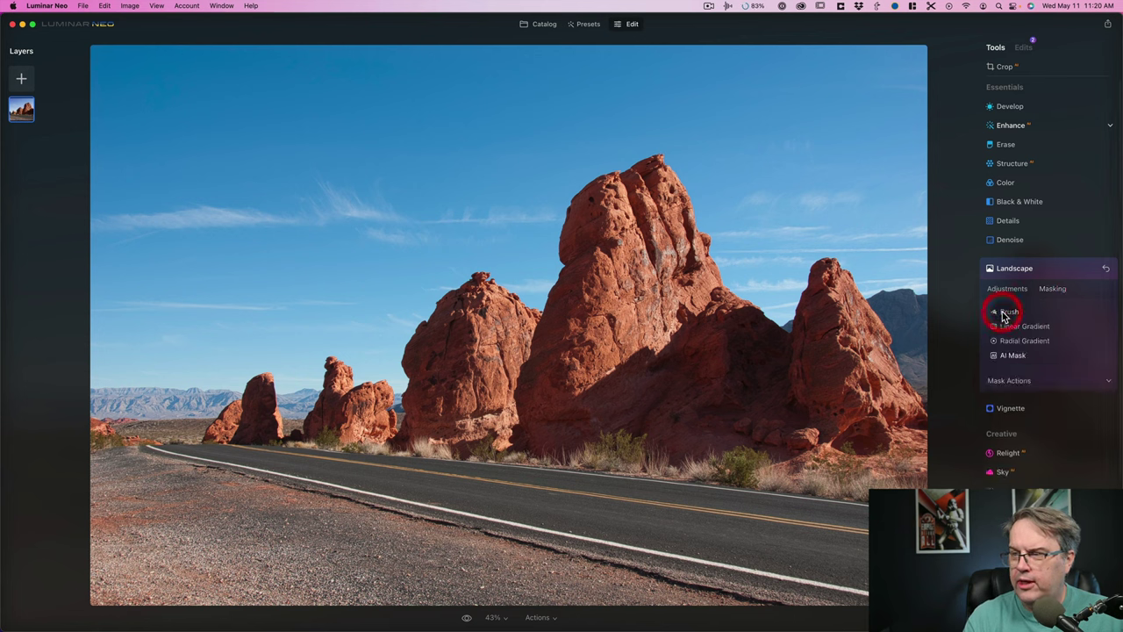
click(1018, 359)
click(1028, 367)
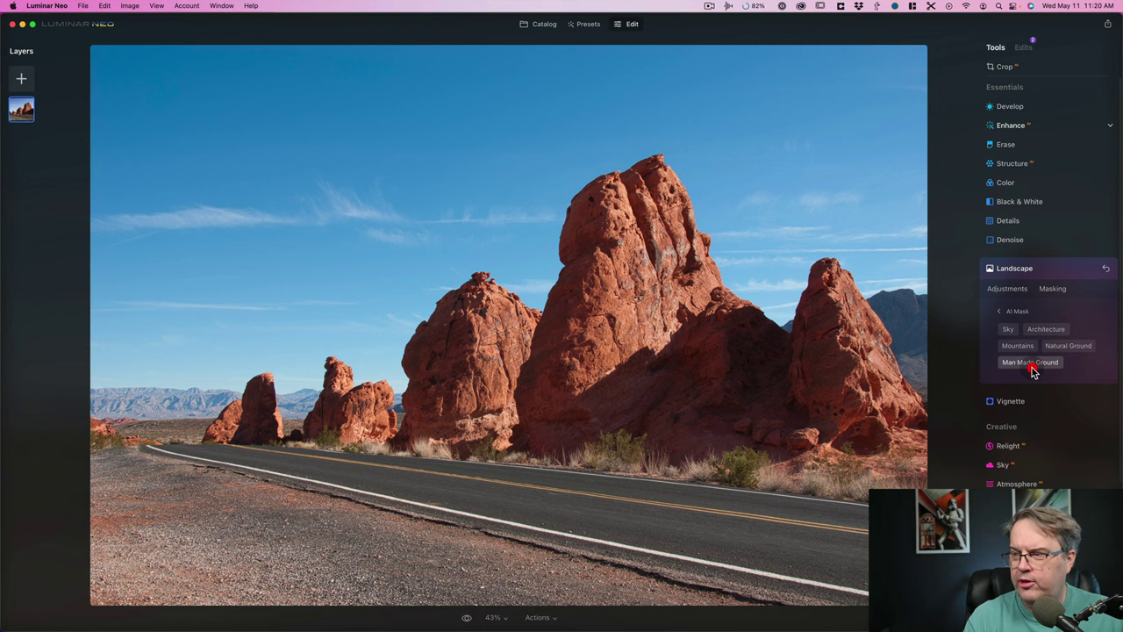
click(1072, 348)
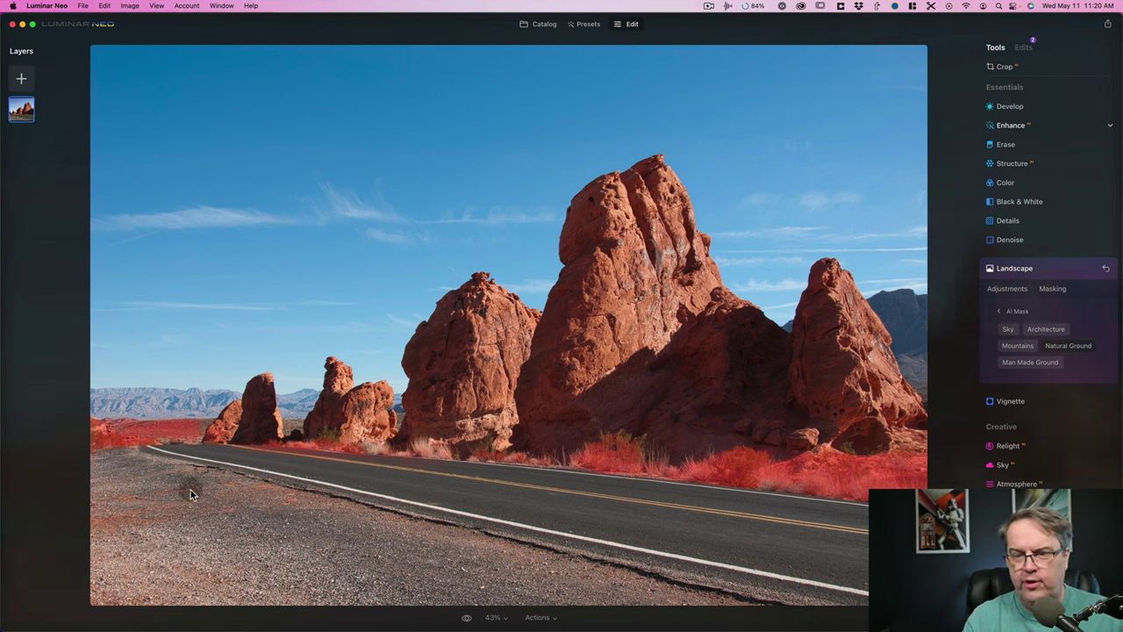
click(1086, 348)
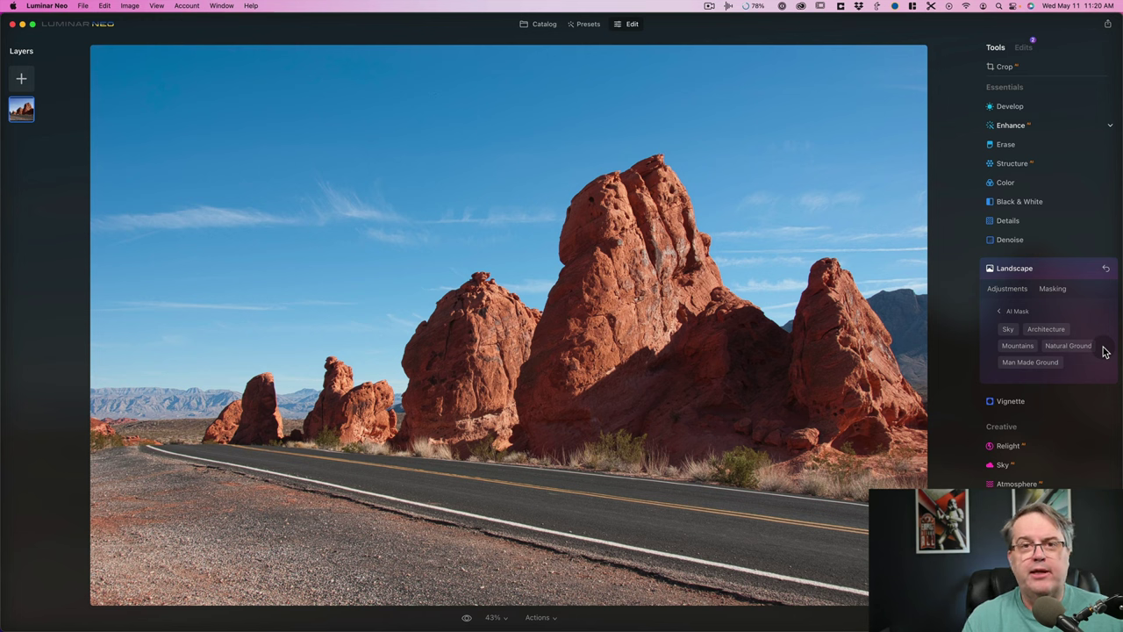
Select Mountains and Sky in the AI mask, then deselect Mountains to keep only the sky
click(1018, 346)
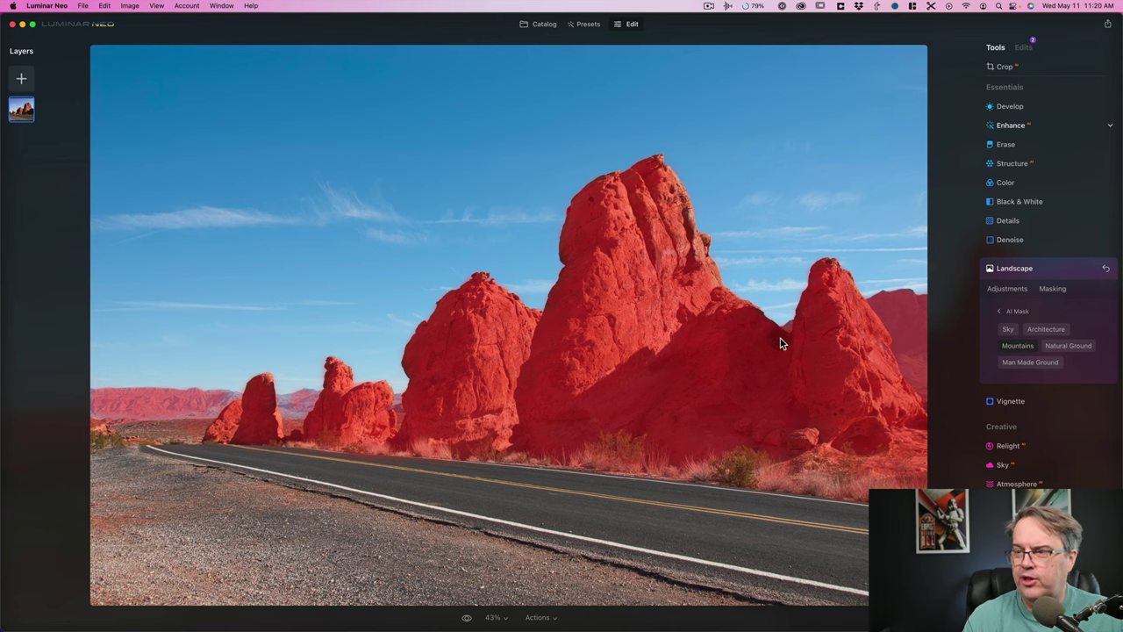
click(1008, 330)
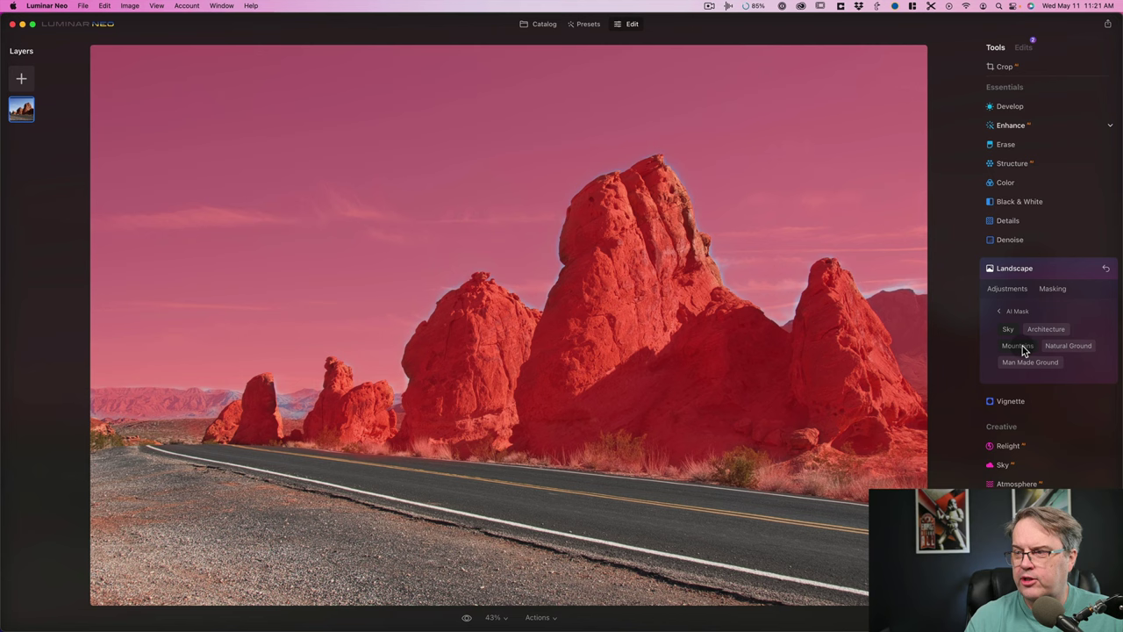
click(1018, 346)
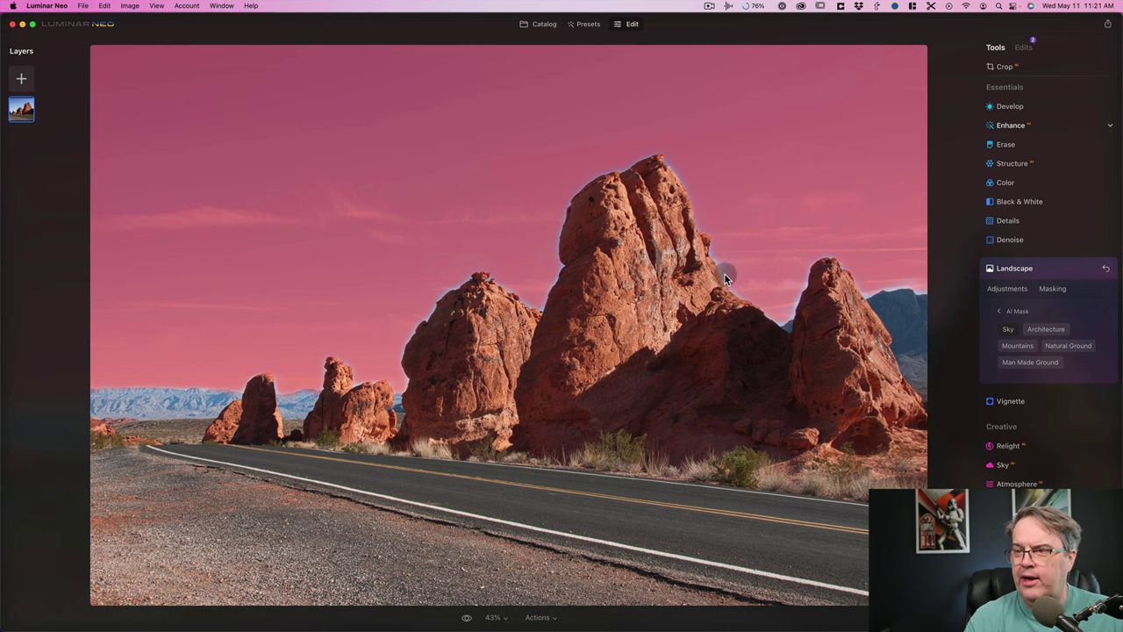
Try Golden Hour, Dehaze and Foliage Enhancer on the sky, then reset Landscape to 0 and collapse it
click(998, 289)
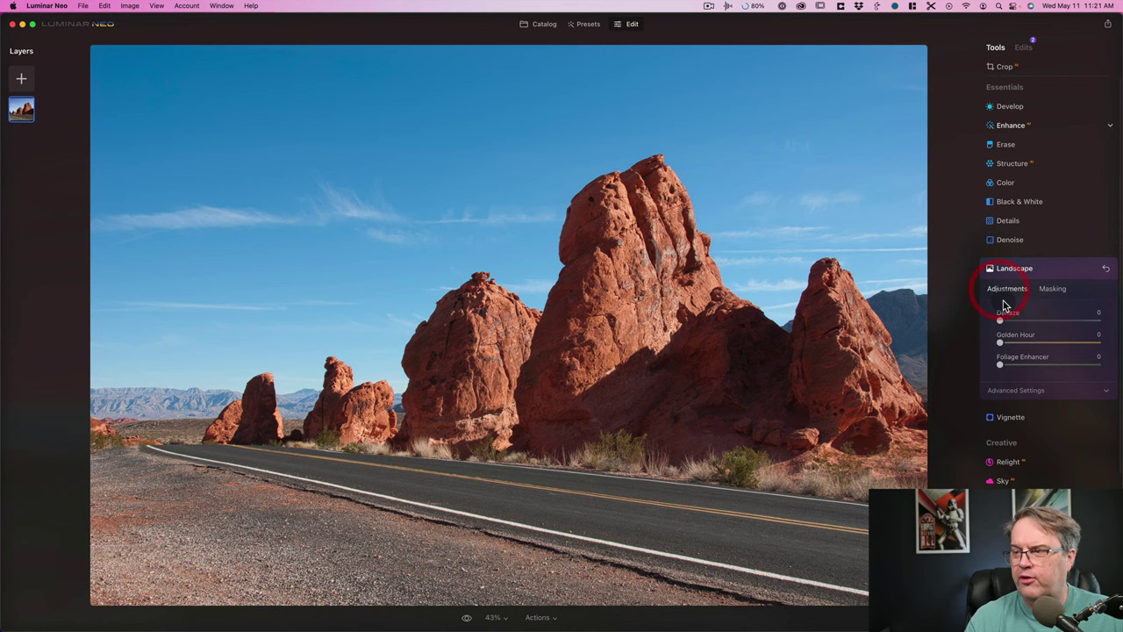
drag(1002, 345, 1061, 349)
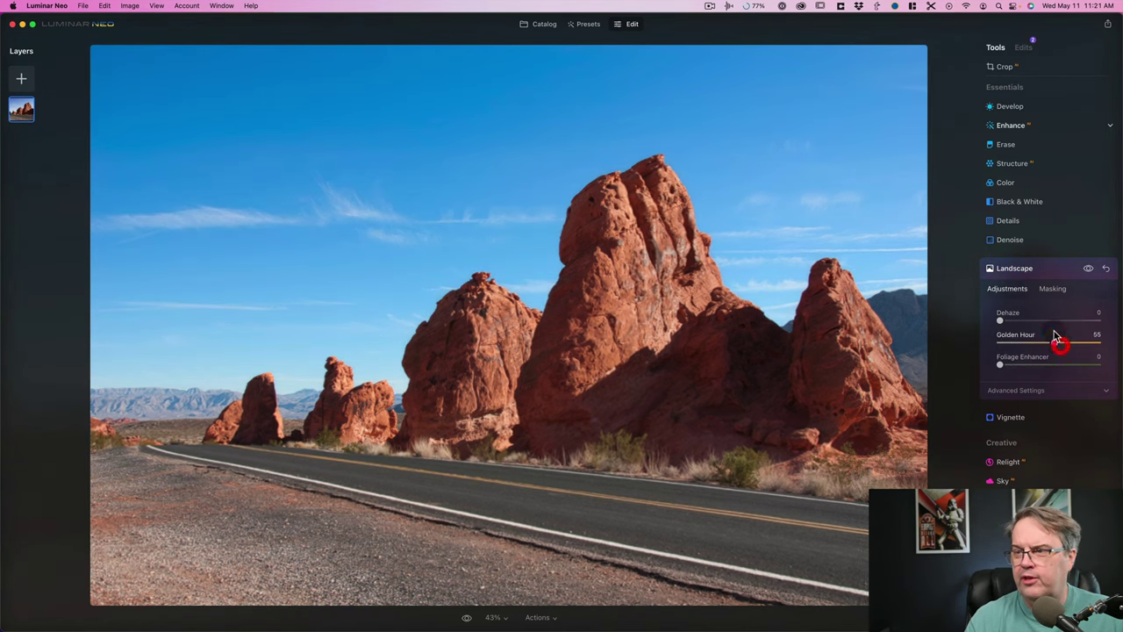
drag(1003, 321, 1057, 322)
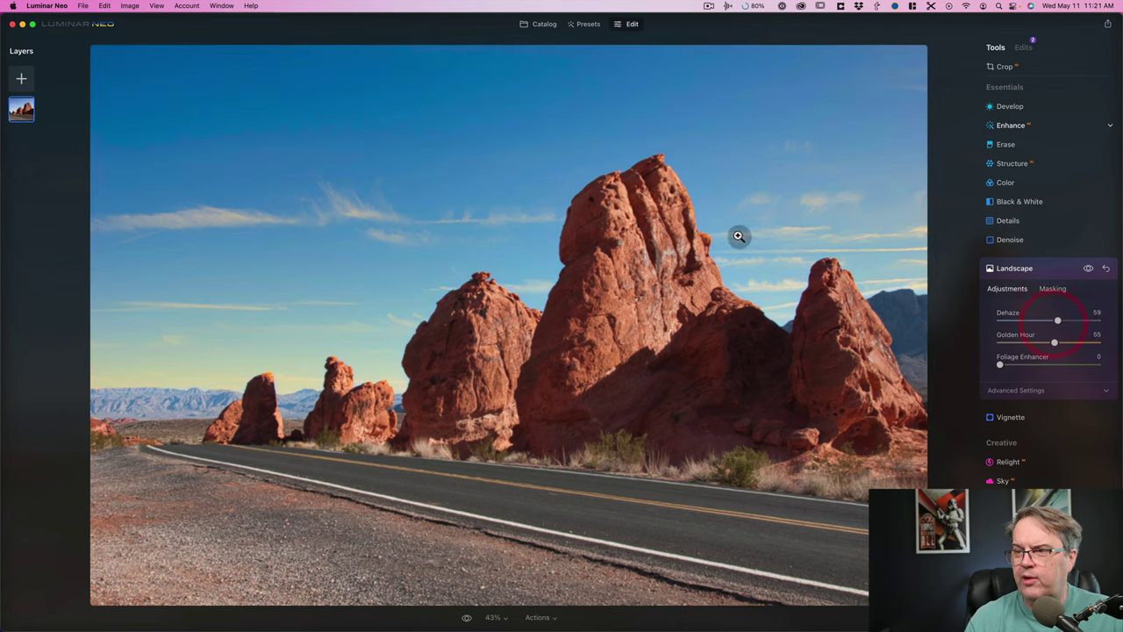
click(1040, 392)
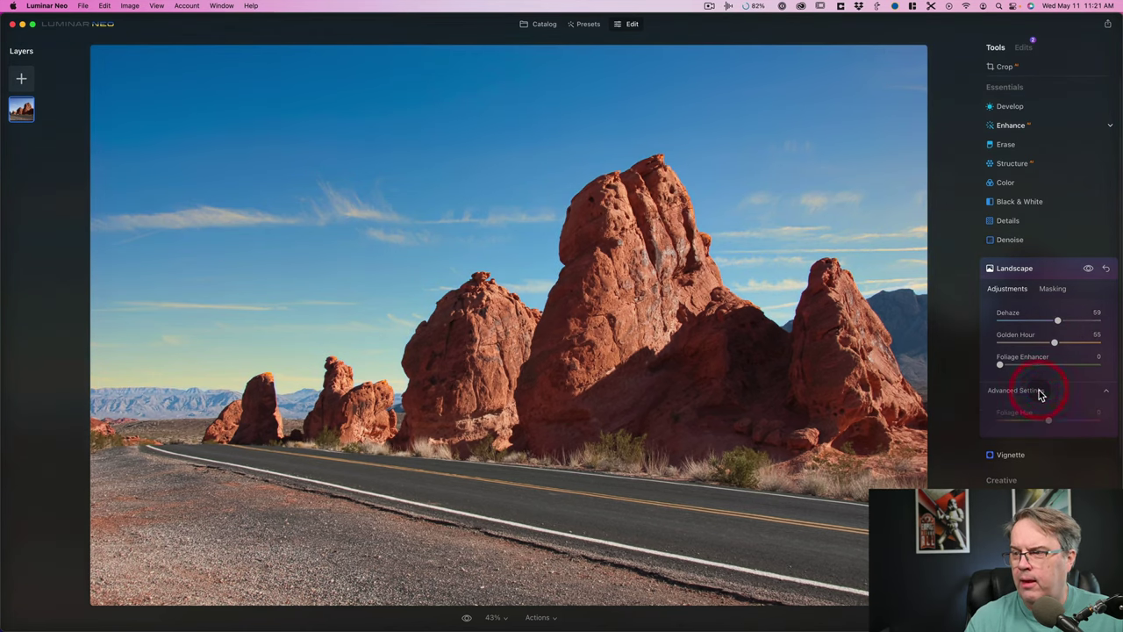
mouse_move(1002, 365)
mouse_down()
mouse_move(1043, 366)
mouse_move(981, 370)
mouse_up()
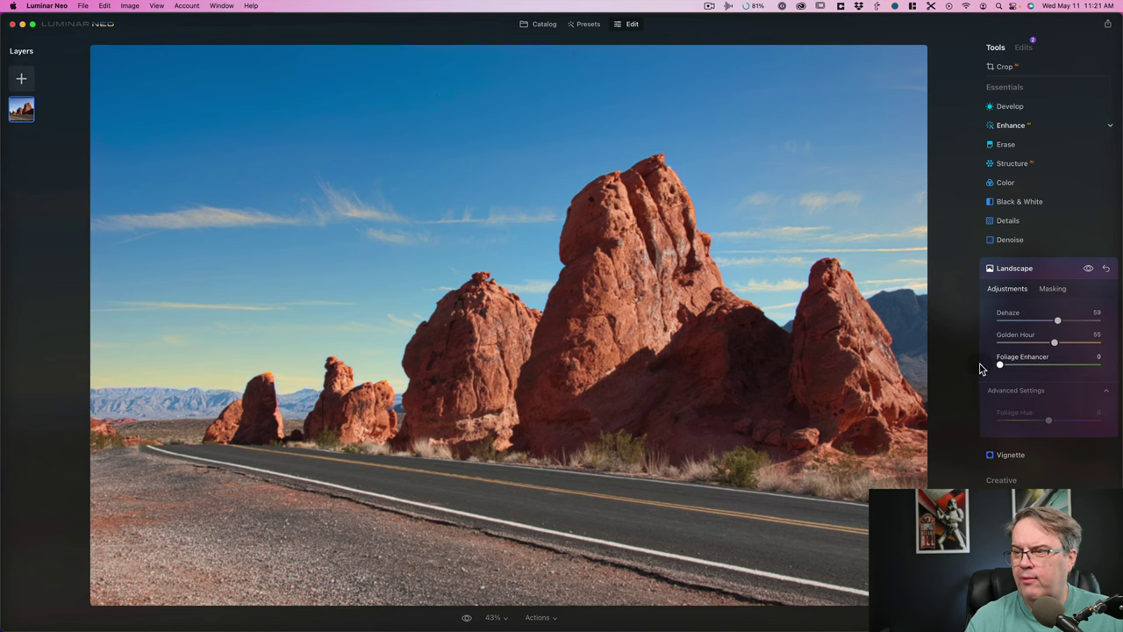
click(1108, 271)
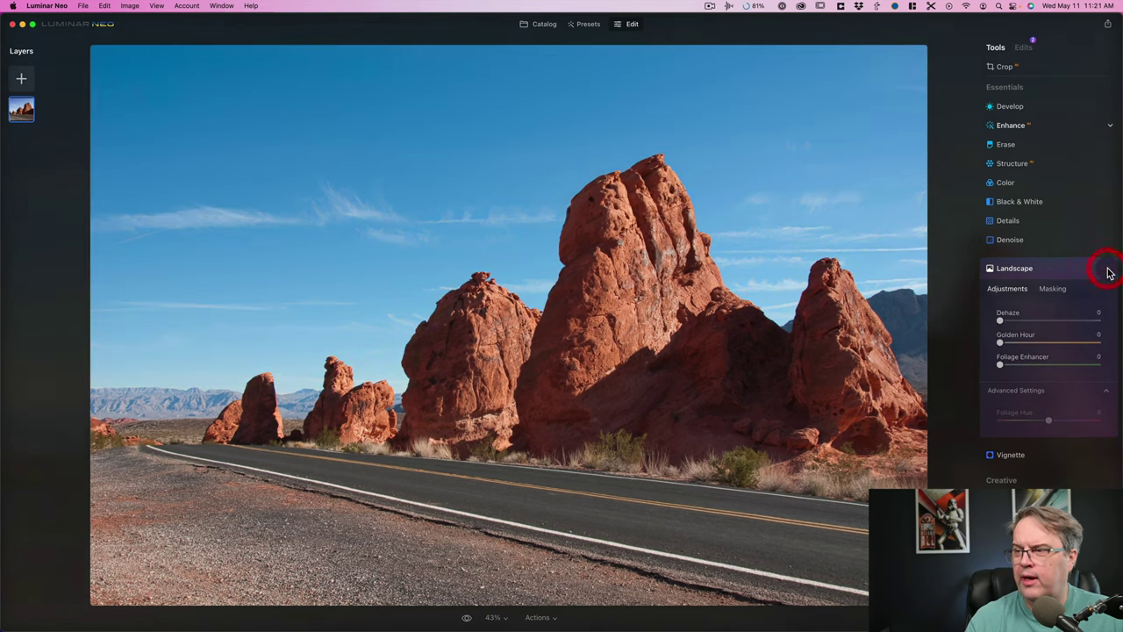
click(1014, 267)
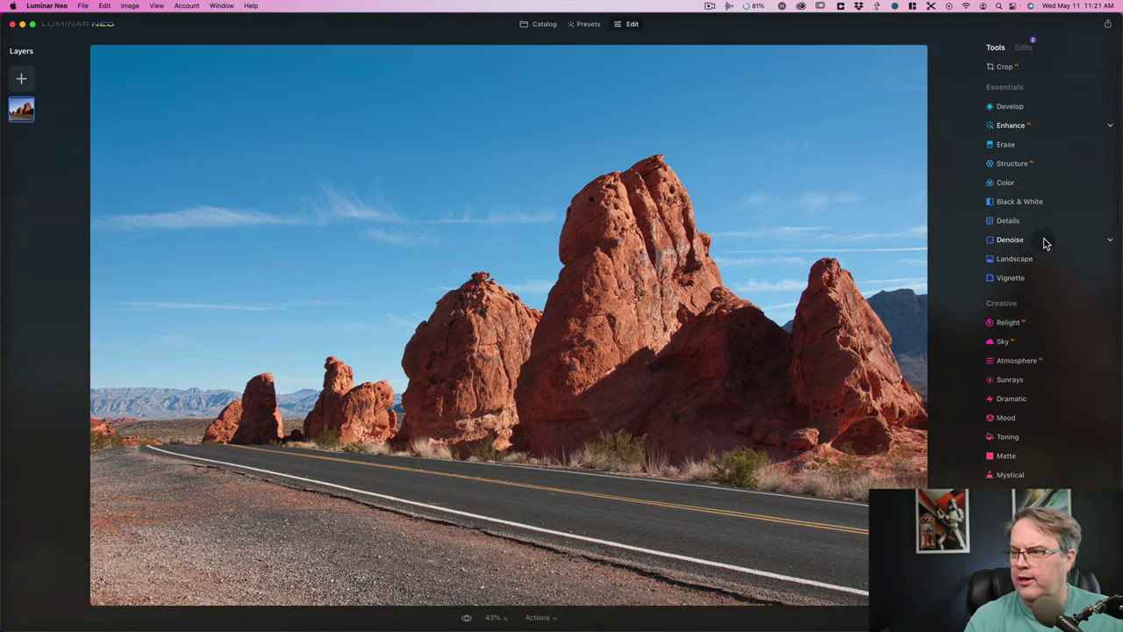
Open the Glow tool, apply a Sky AI mask to it, and return to its adjustments
scroll(1044, 243, down, 3)
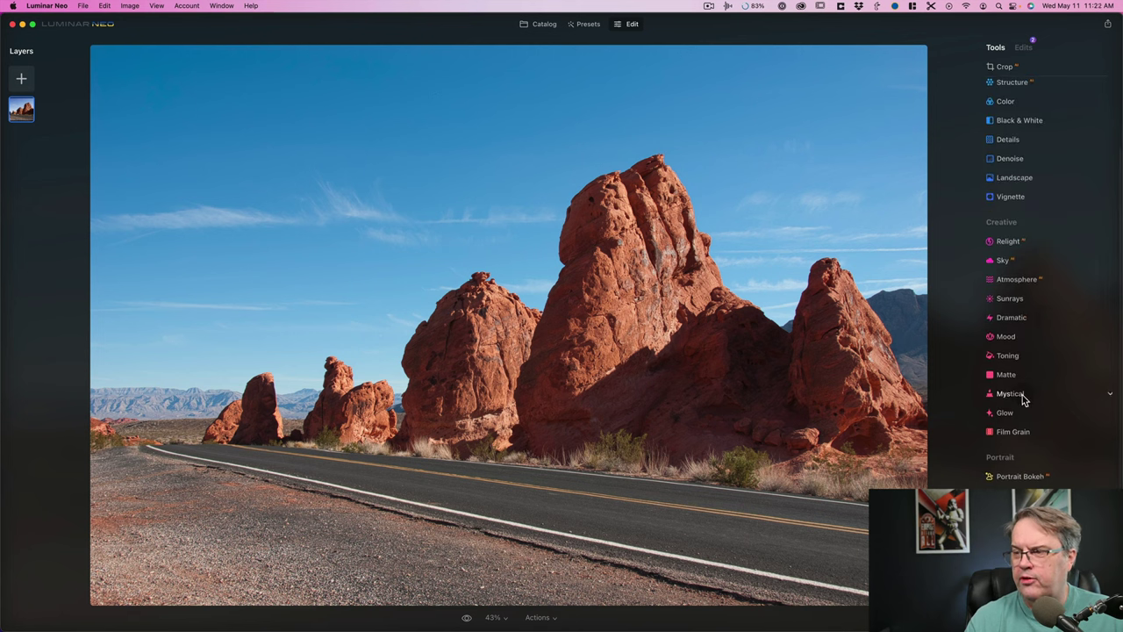
click(1014, 411)
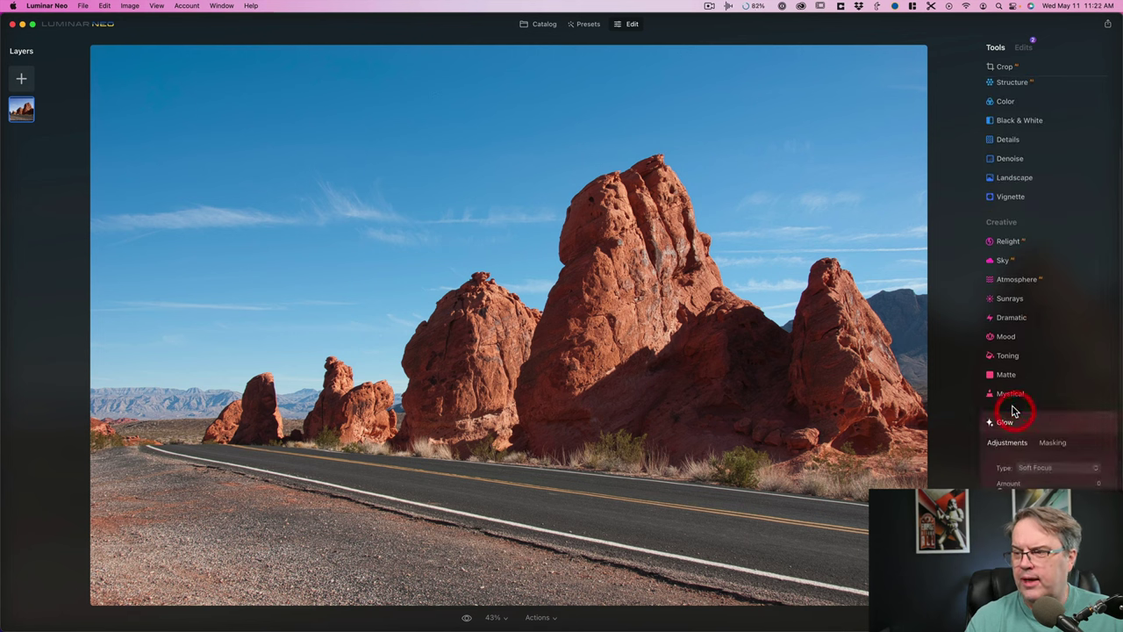
click(1048, 443)
click(1013, 514)
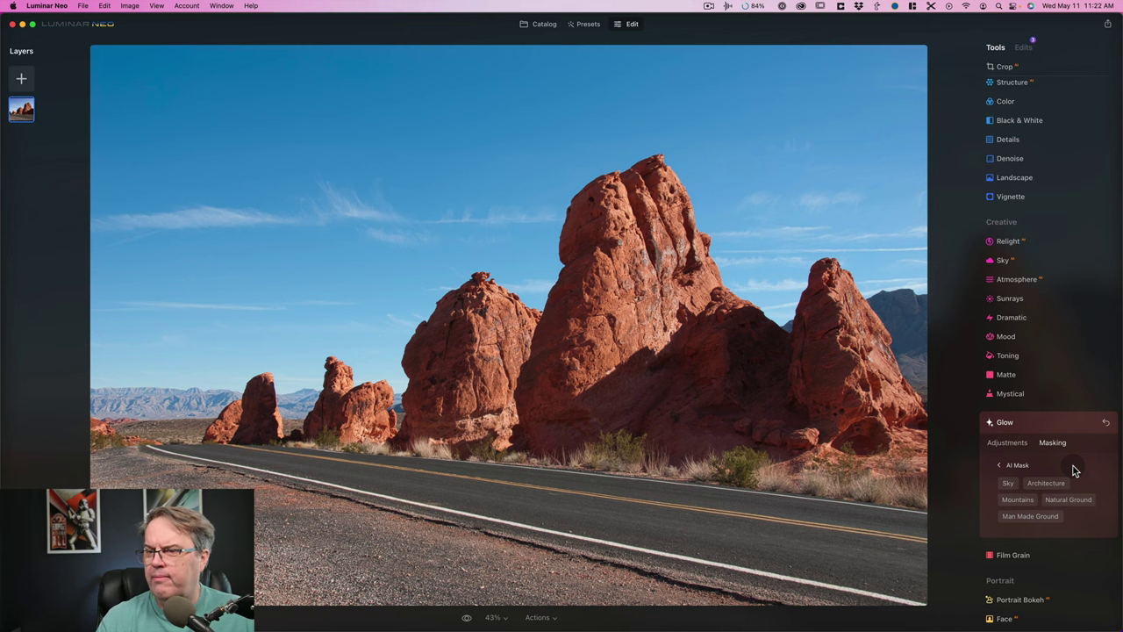
click(1008, 485)
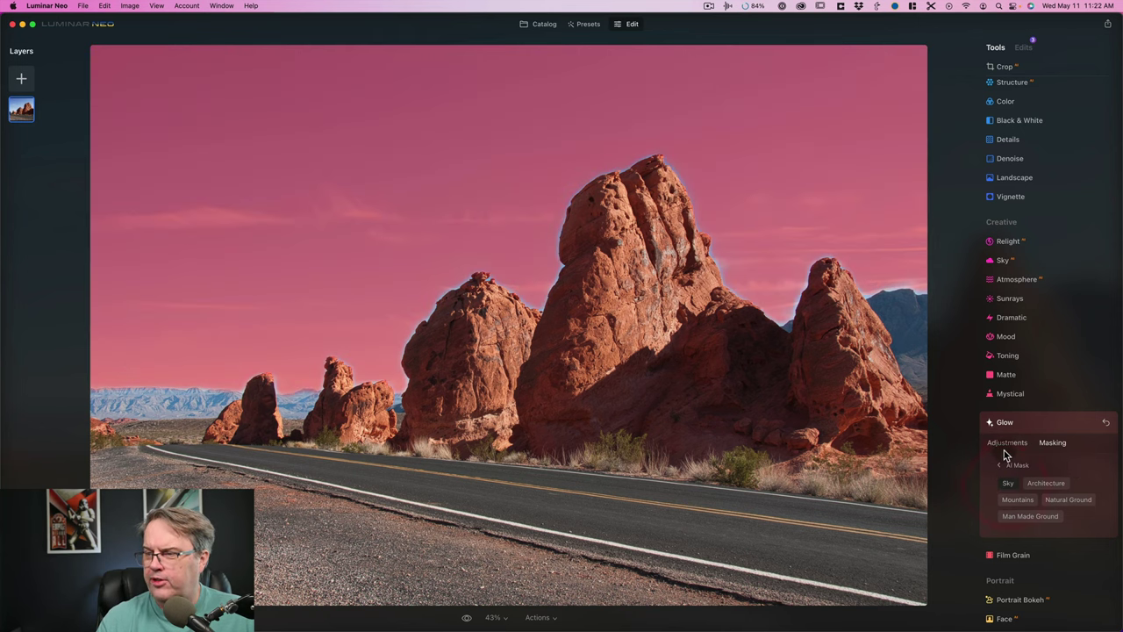
click(1003, 444)
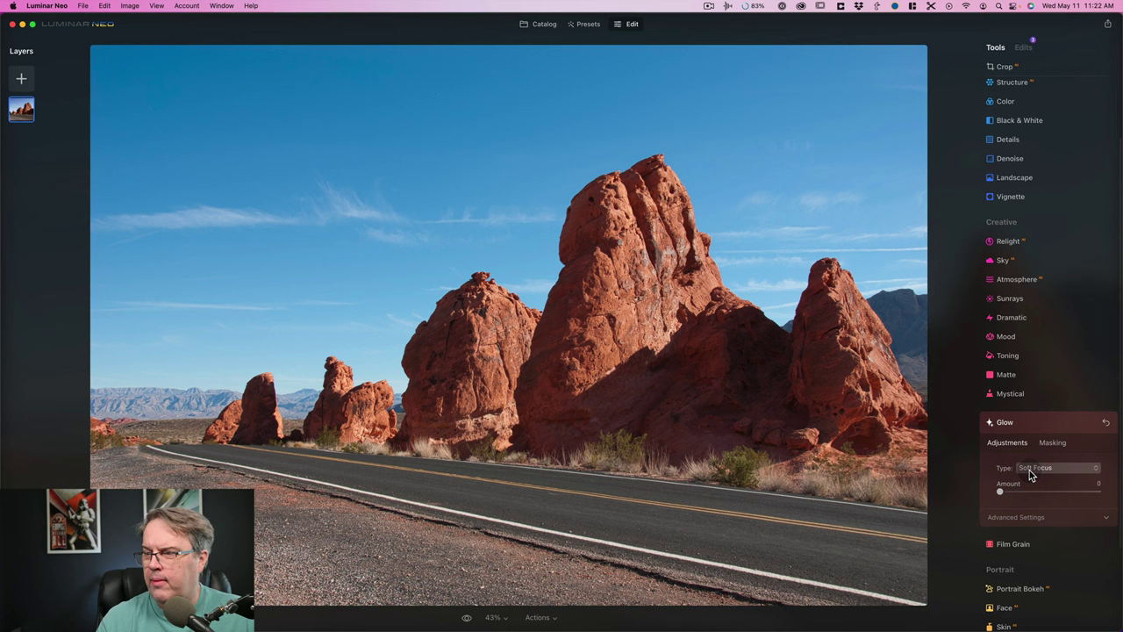
Set the Glow type to Glow and its Amount to 48, checking detail at 100% zoom
click(1028, 469)
click(1038, 496)
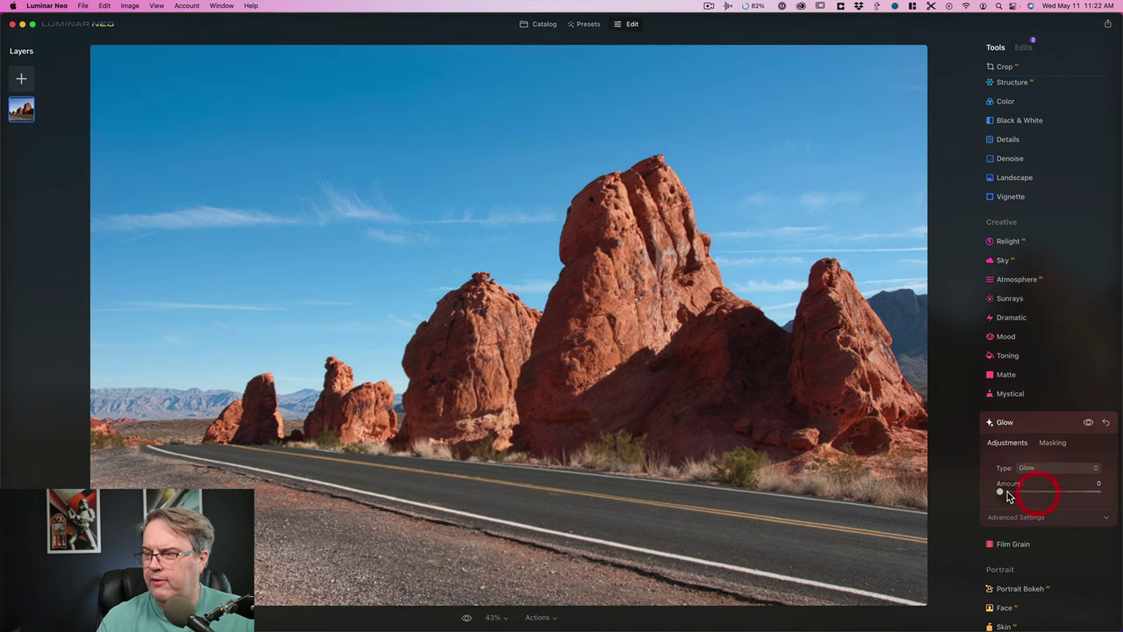
drag(1000, 491, 1118, 497)
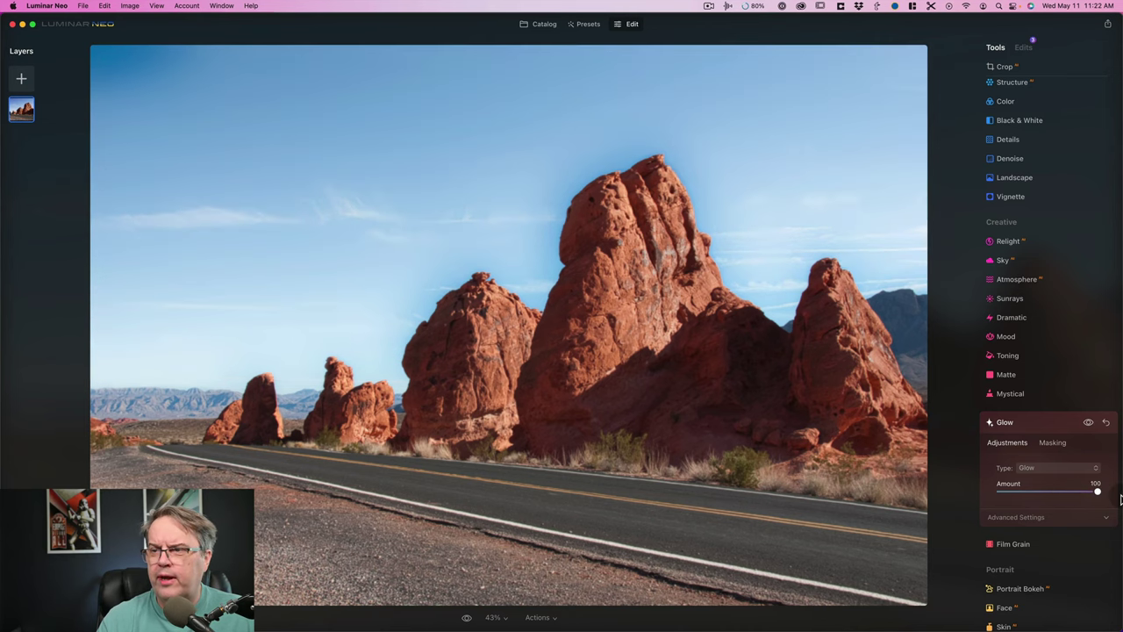
click(581, 200)
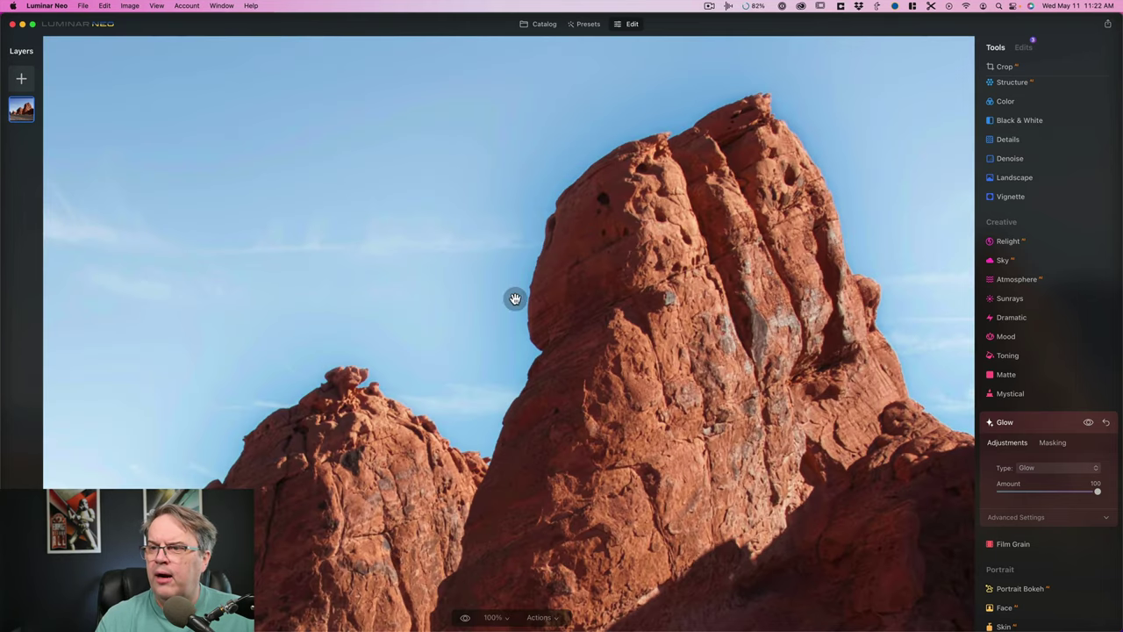
click(1048, 494)
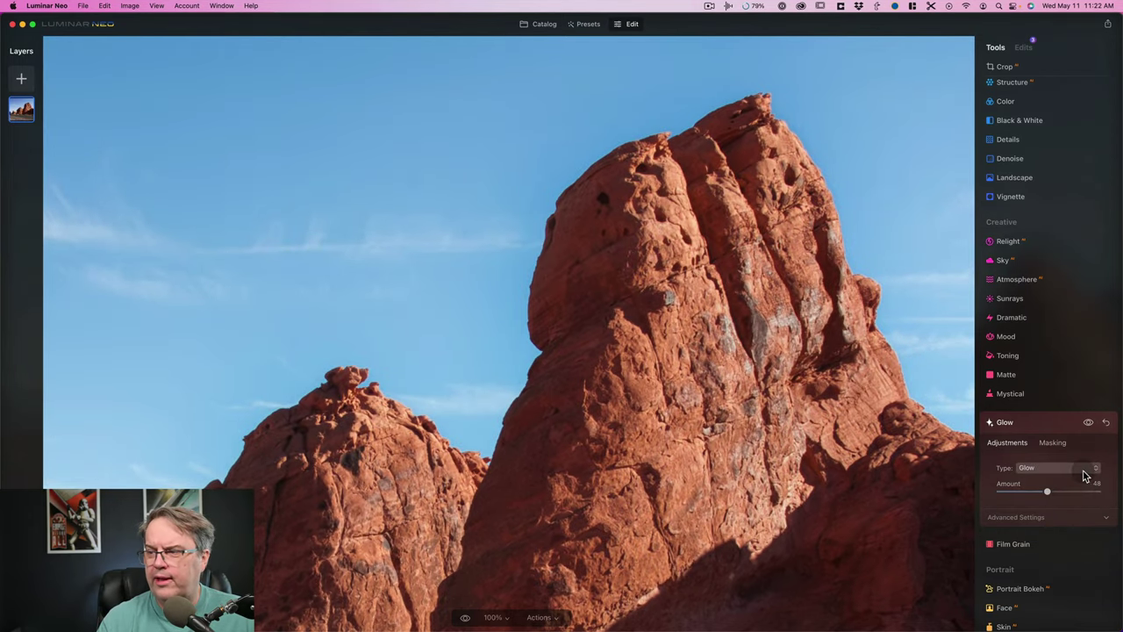
Fit the red-rock photo back in view and toggle the Glow effect off and on to compare
click(750, 357)
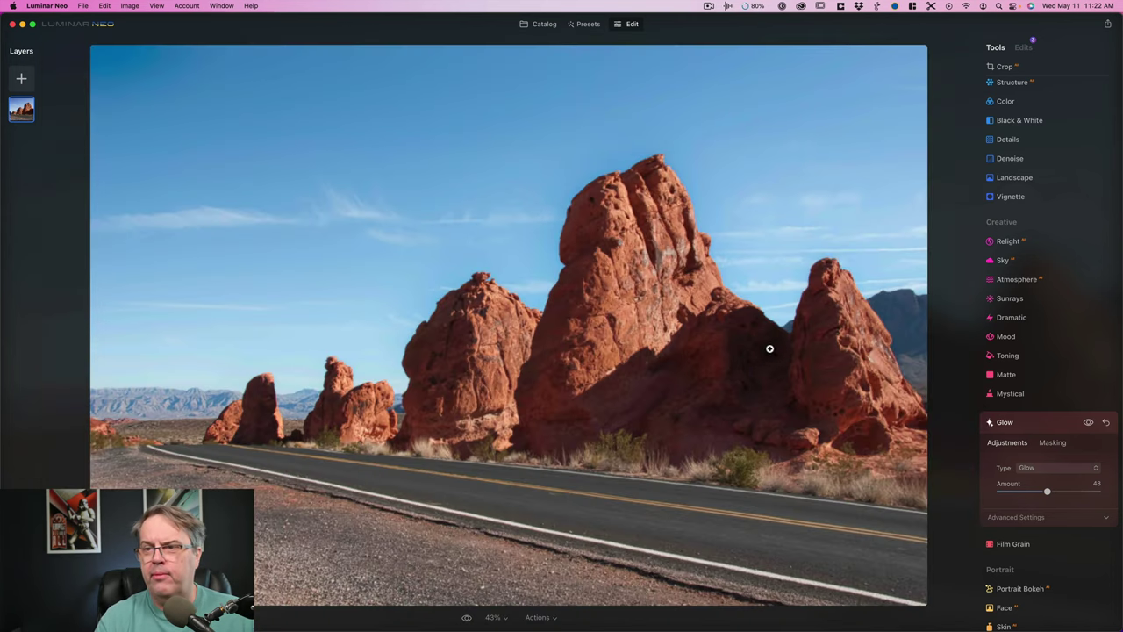
click(1088, 423)
click(1088, 423)
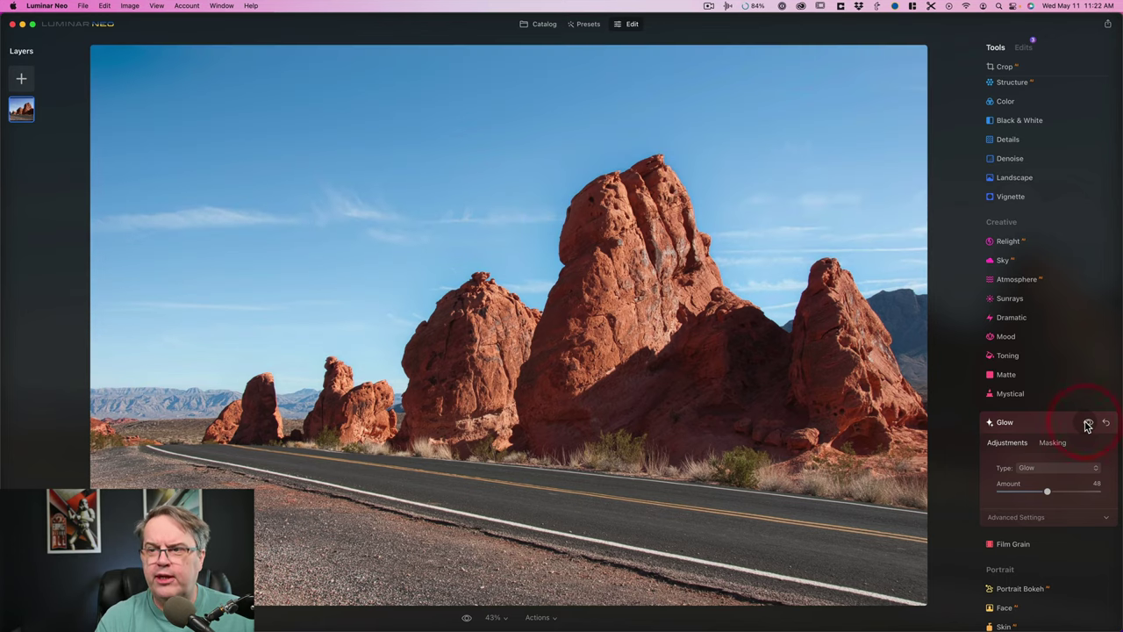
click(1088, 423)
click(1088, 423)
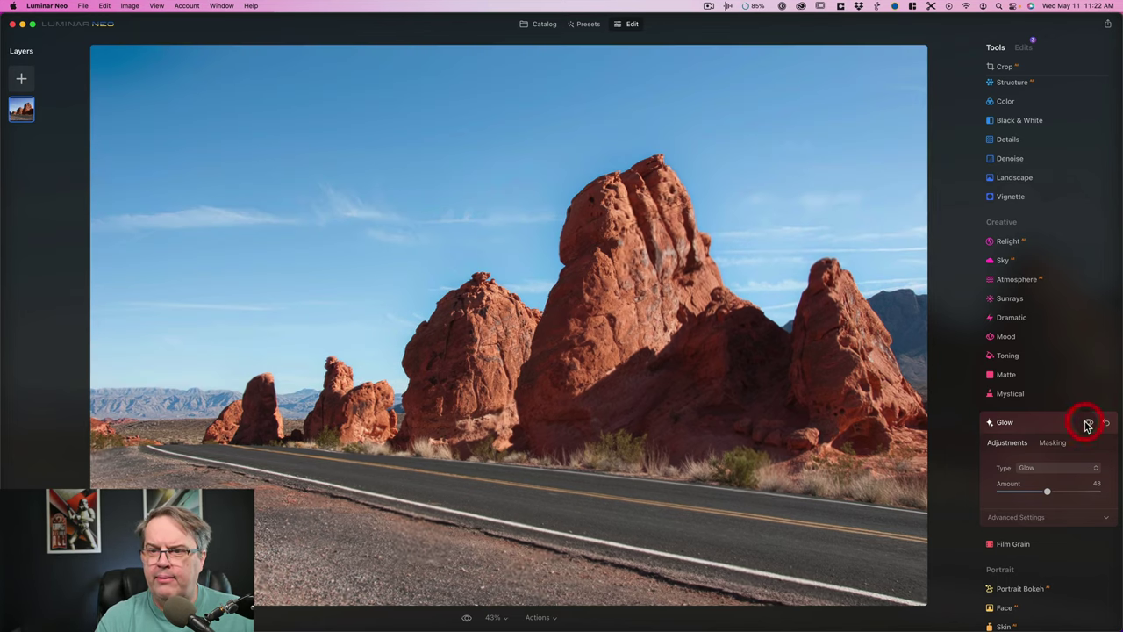
click(1088, 423)
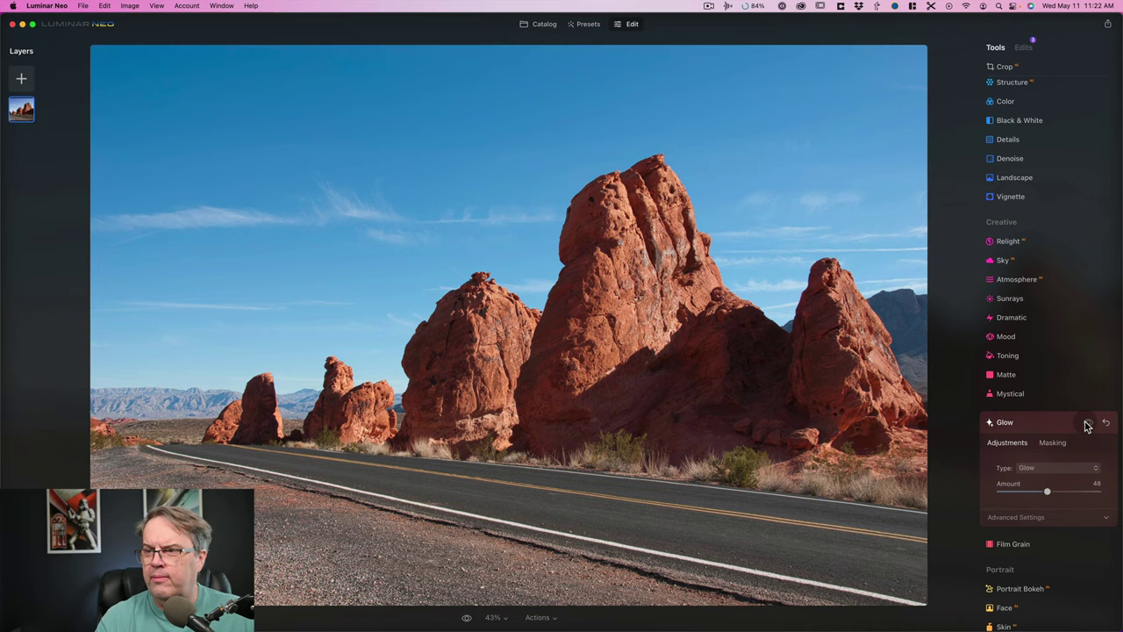
click(1088, 422)
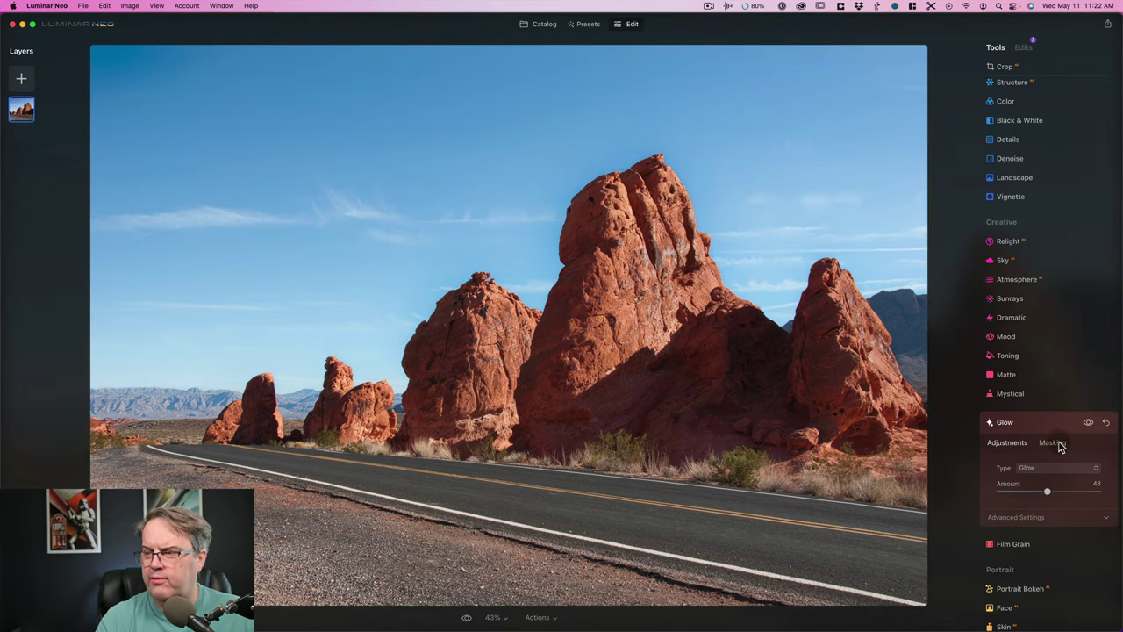
Try a Sky AI mask on Glow, clear it back to No Mask, and return to the catalog
click(1056, 442)
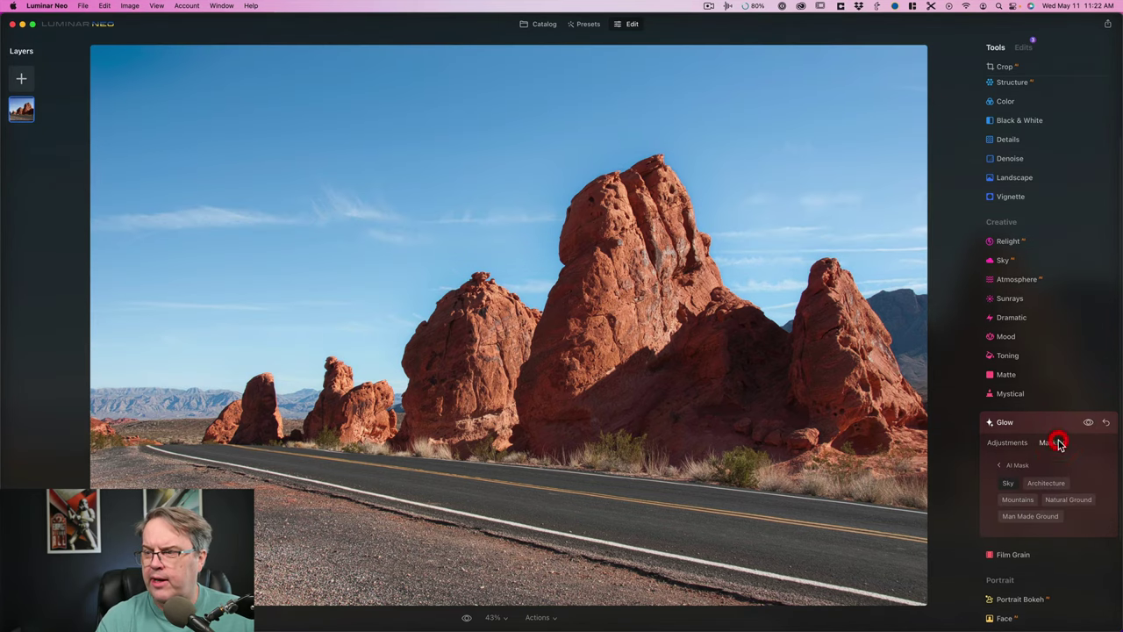
click(1008, 485)
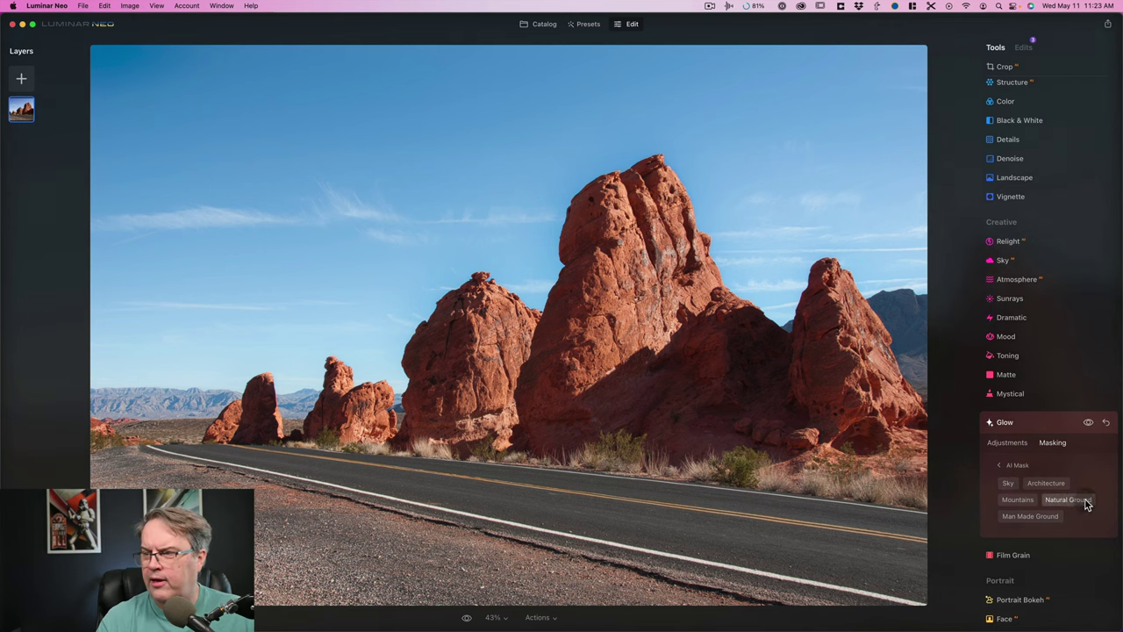
click(1105, 422)
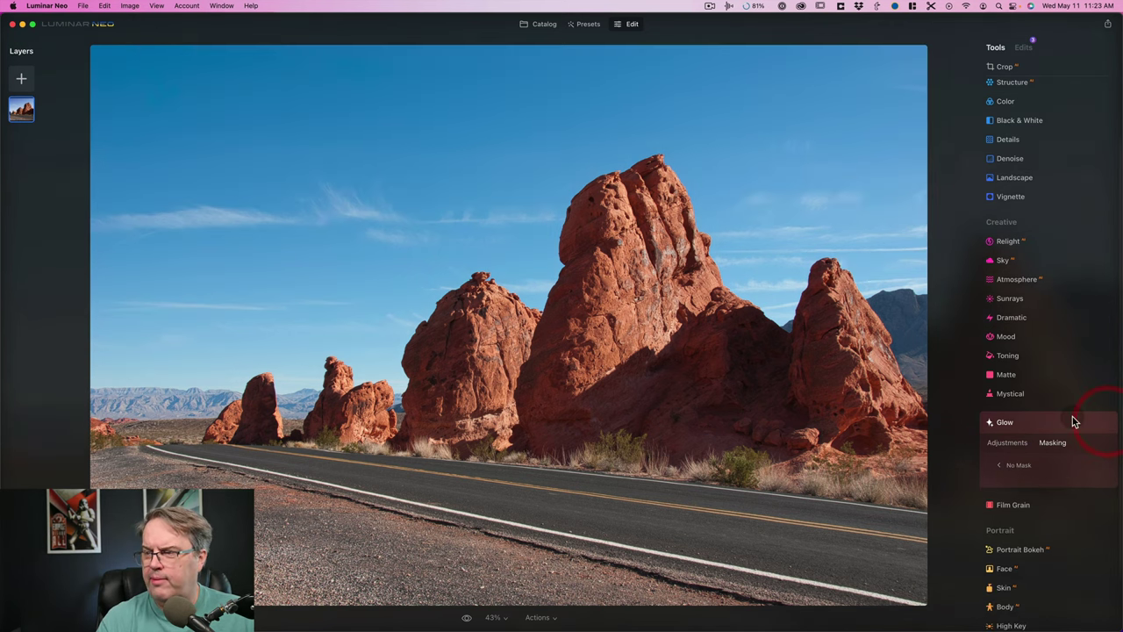
click(1003, 423)
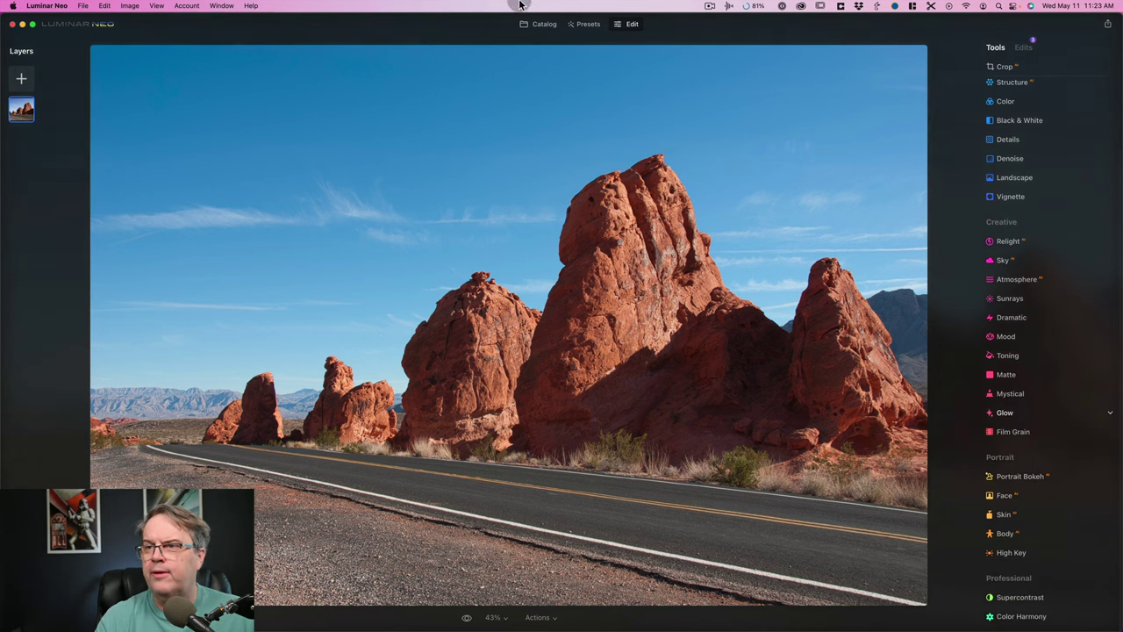
click(537, 24)
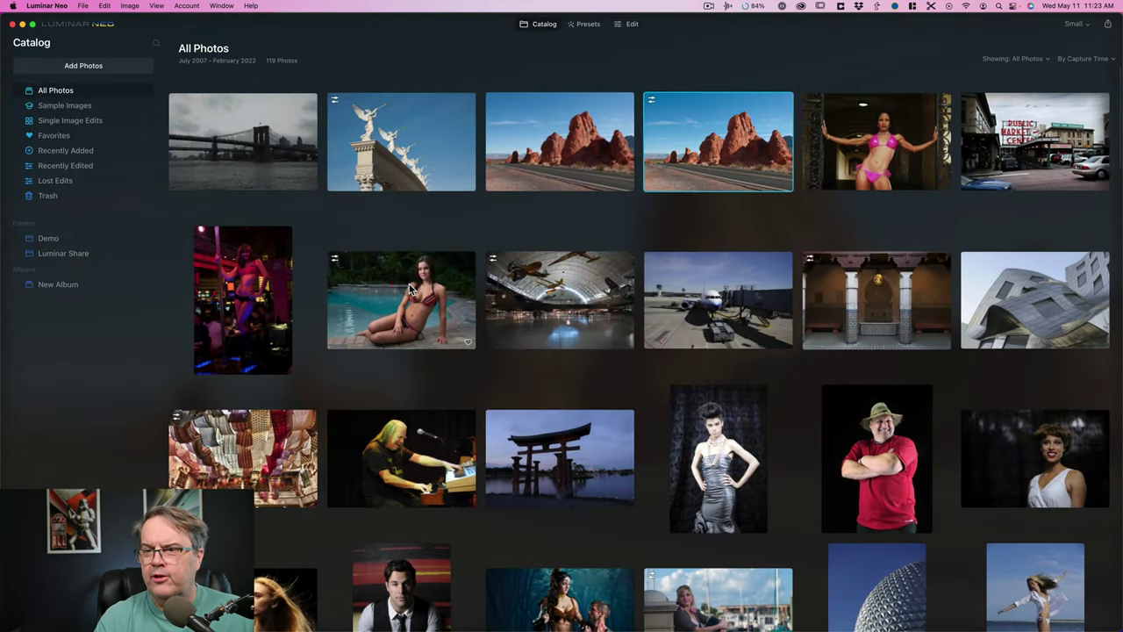
Select the poolside portrait thumbnail and load it into the Edit workspace
click(409, 288)
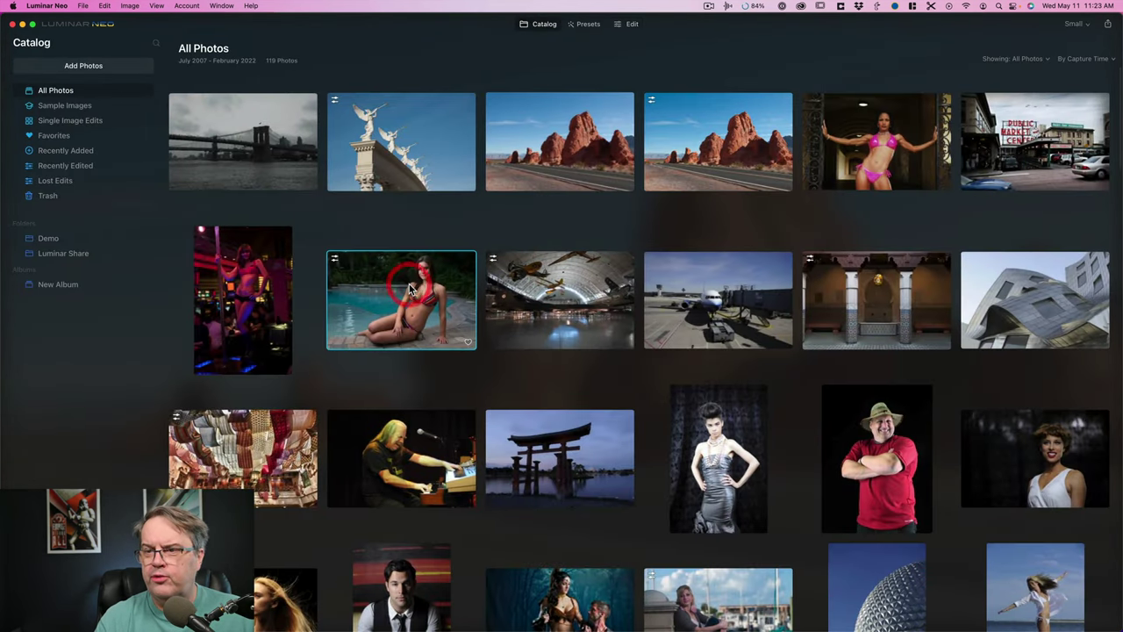
click(628, 25)
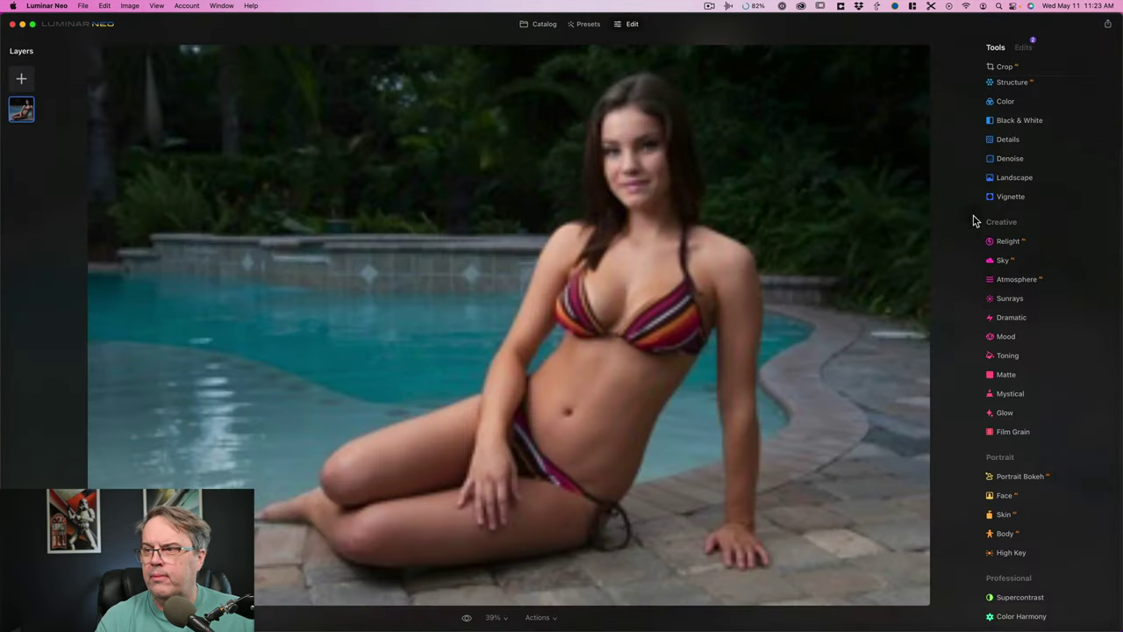
scroll(1081, 260, up, 2)
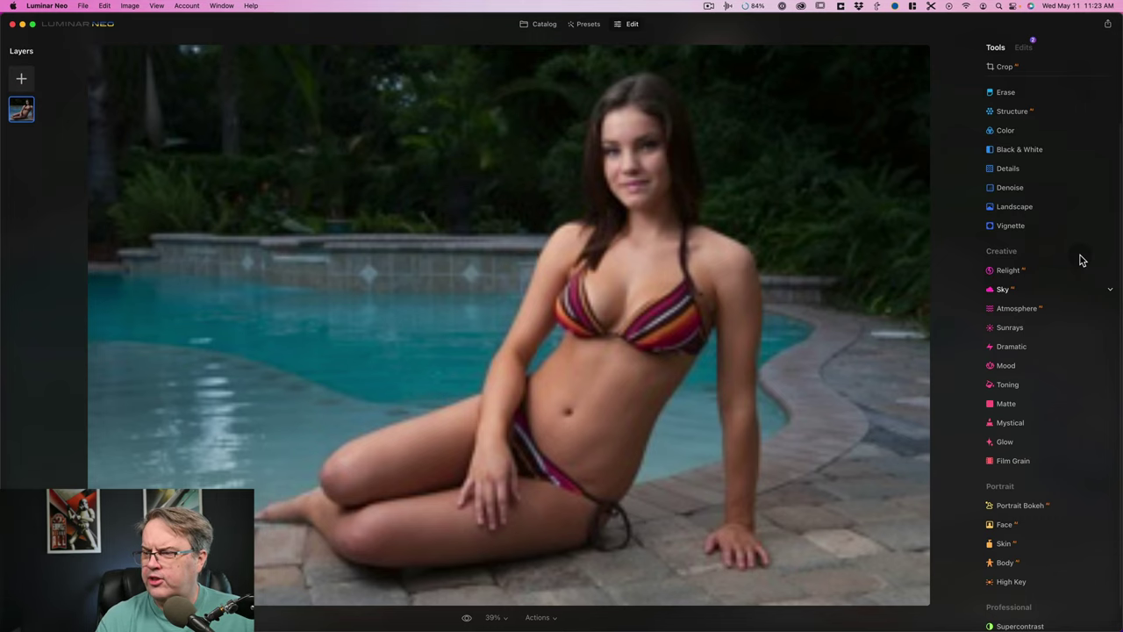
scroll(1081, 260, down, 2)
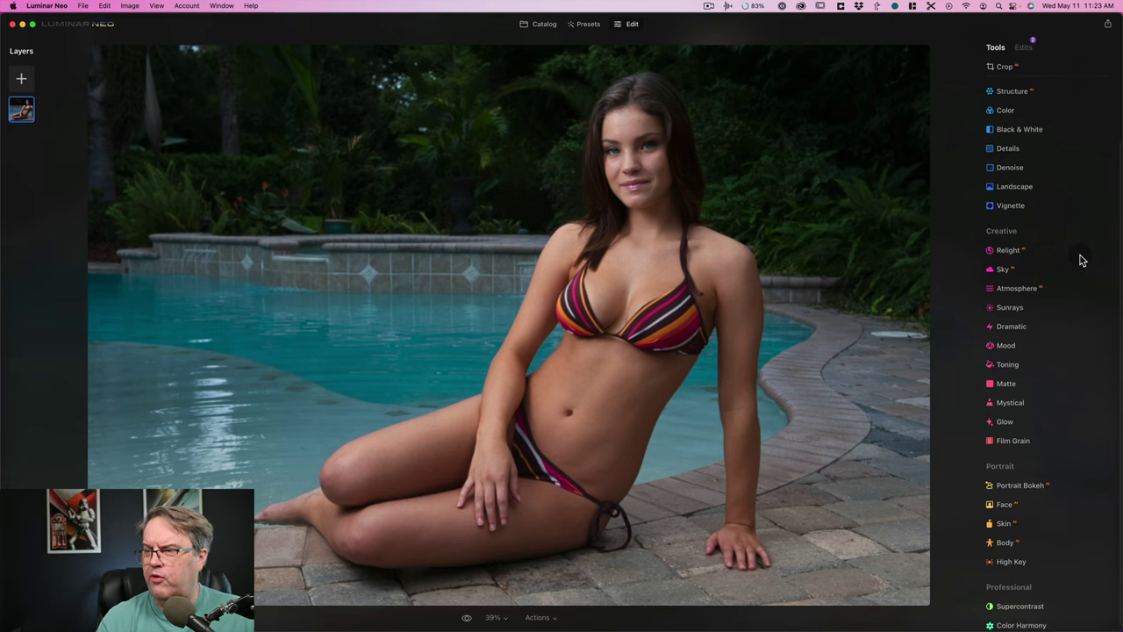
Expand Mystical and show its AI Mask subject list under Masking
click(1054, 405)
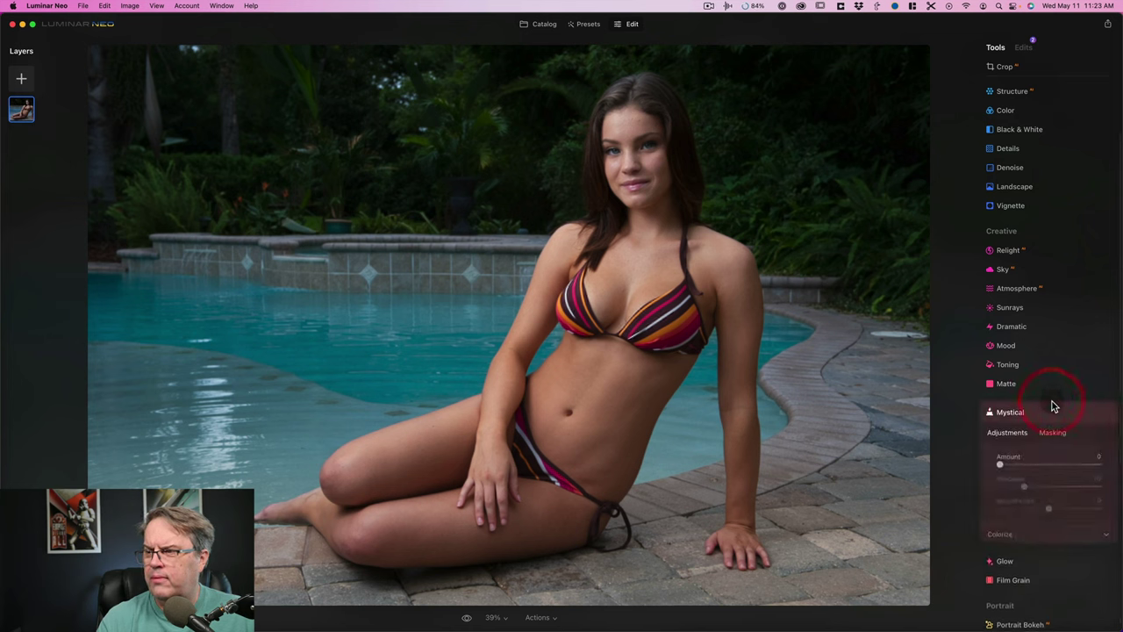
click(1052, 433)
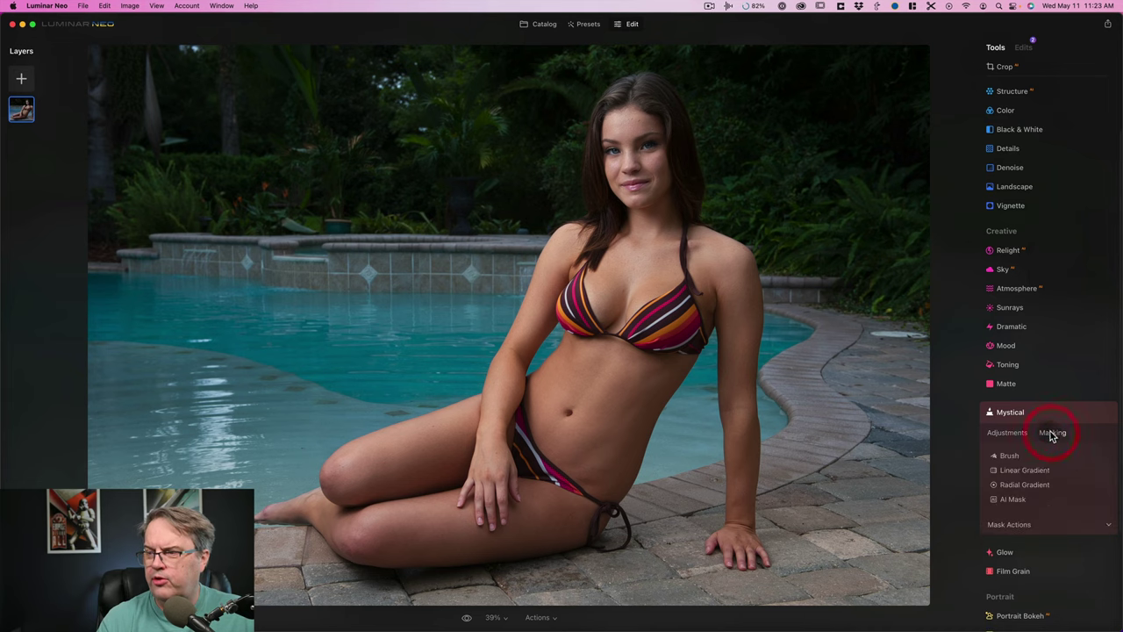
click(1014, 500)
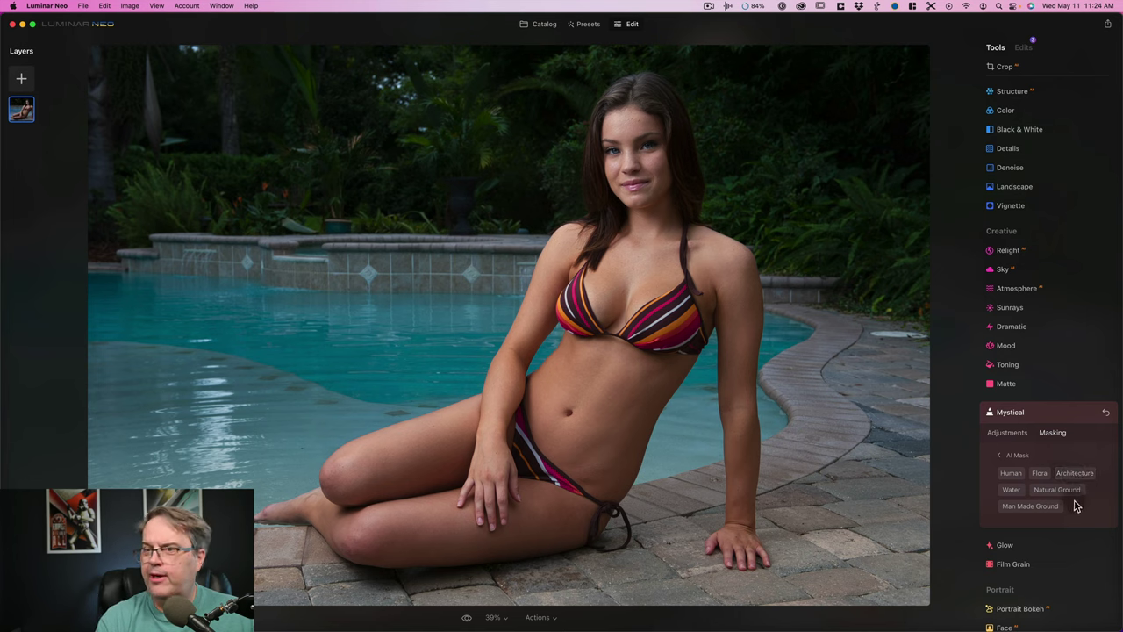
Apply the Human AI mask to Mystical and expand the Mask Actions list
click(1013, 473)
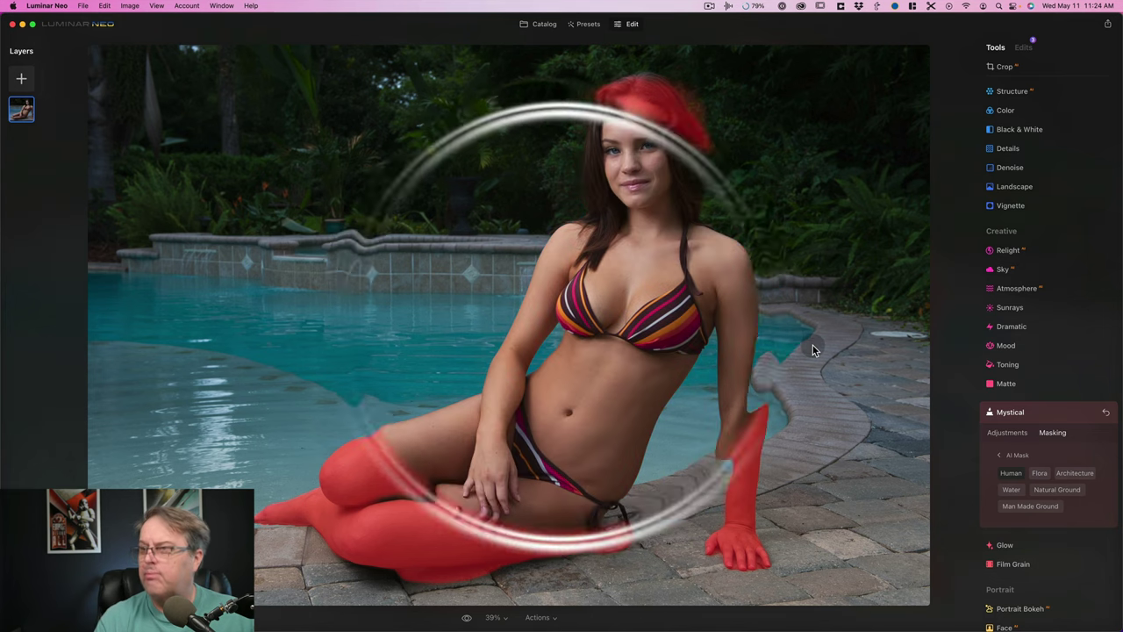
scroll(1103, 421, down, 3)
click(1103, 422)
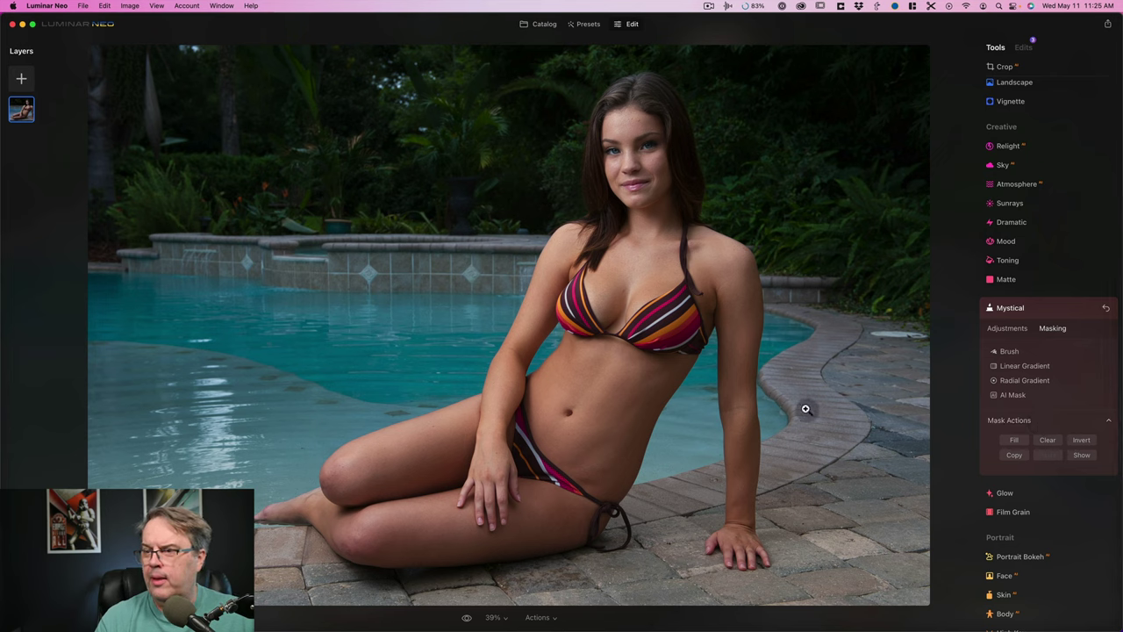
On the Mystical sliders, set Amount 65, Shadows 70 and Smoothness 18
click(1003, 329)
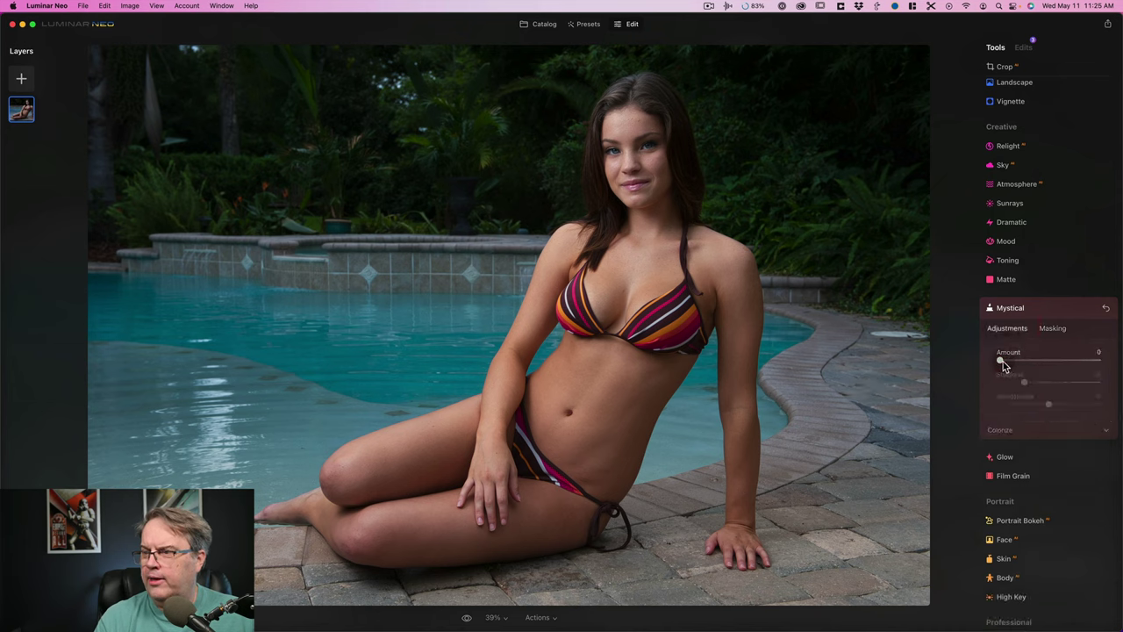
drag(1000, 360, 1076, 383)
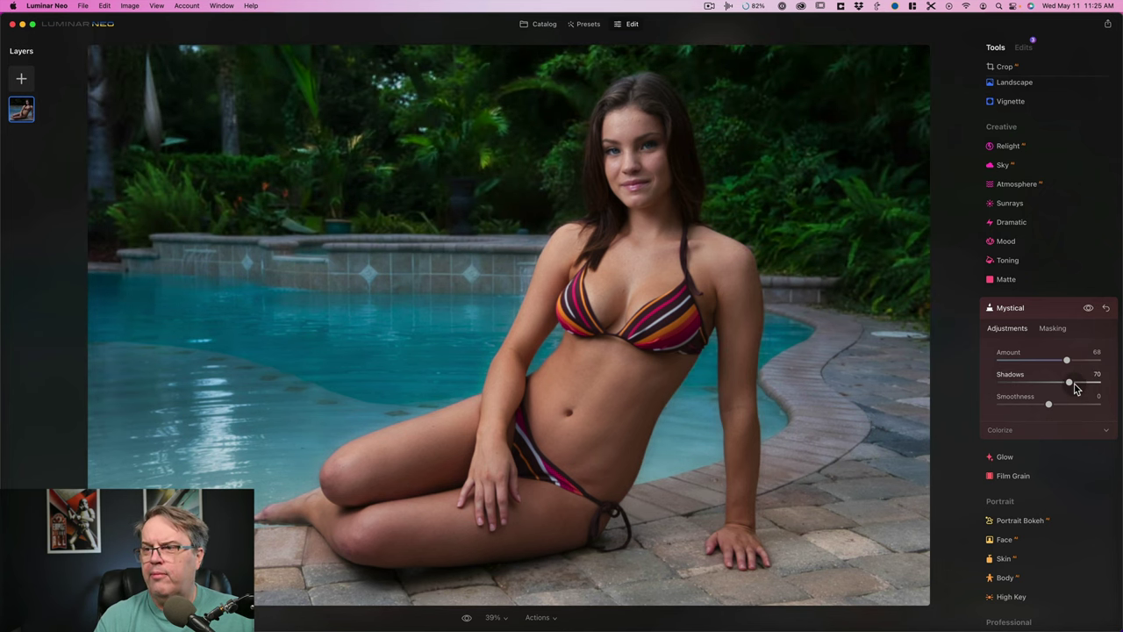
drag(1048, 401, 1069, 410)
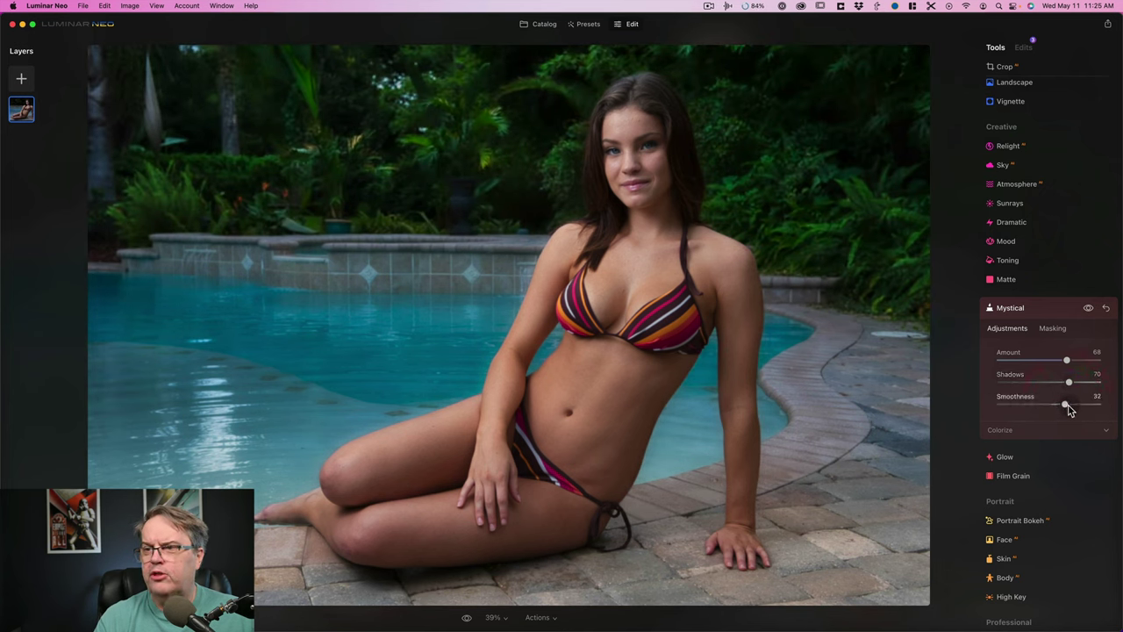
click(1059, 403)
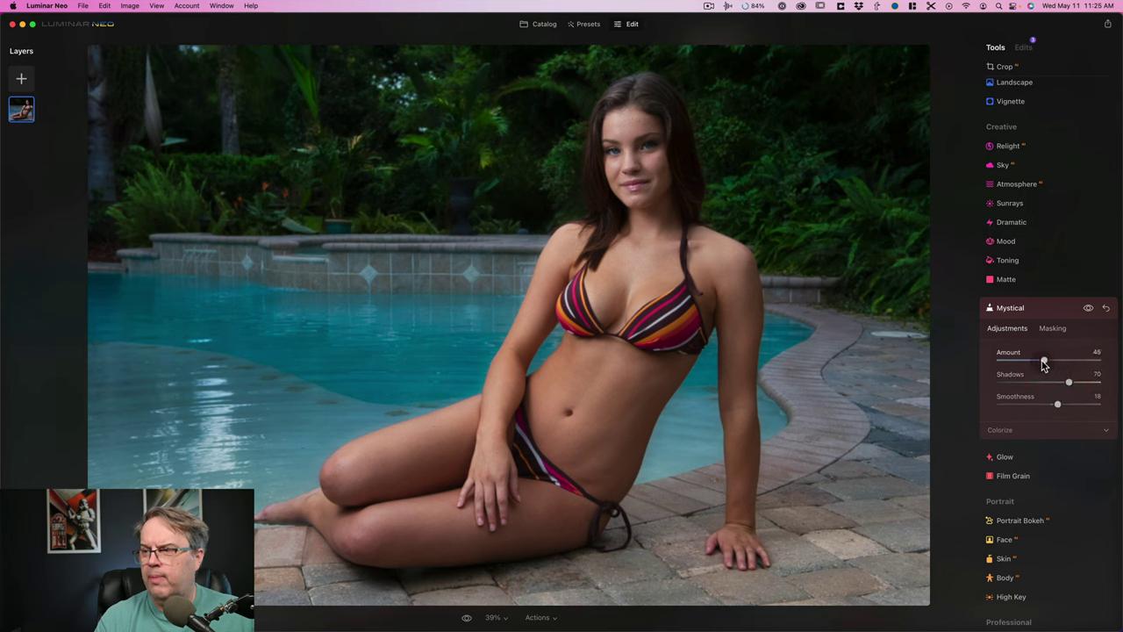
mouse_move(1044, 361)
mouse_down()
mouse_move(1086, 363)
mouse_move(1053, 363)
mouse_move(1064, 366)
mouse_up()
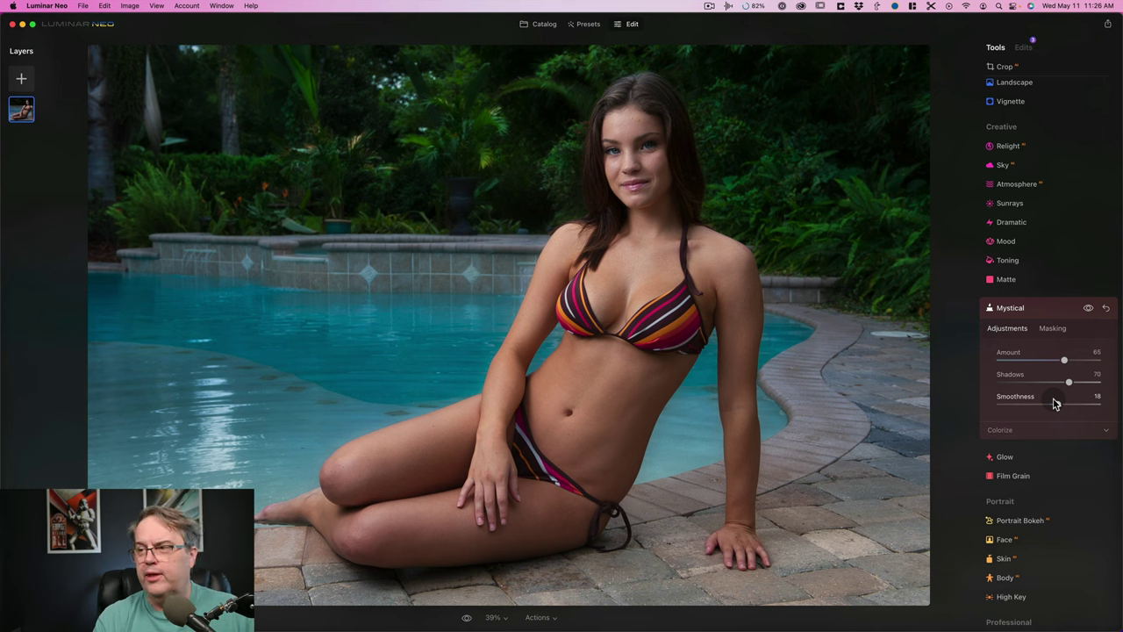
Reset Mystical on the pool portrait, then open the marina portrait in the editor
click(1105, 308)
click(538, 26)
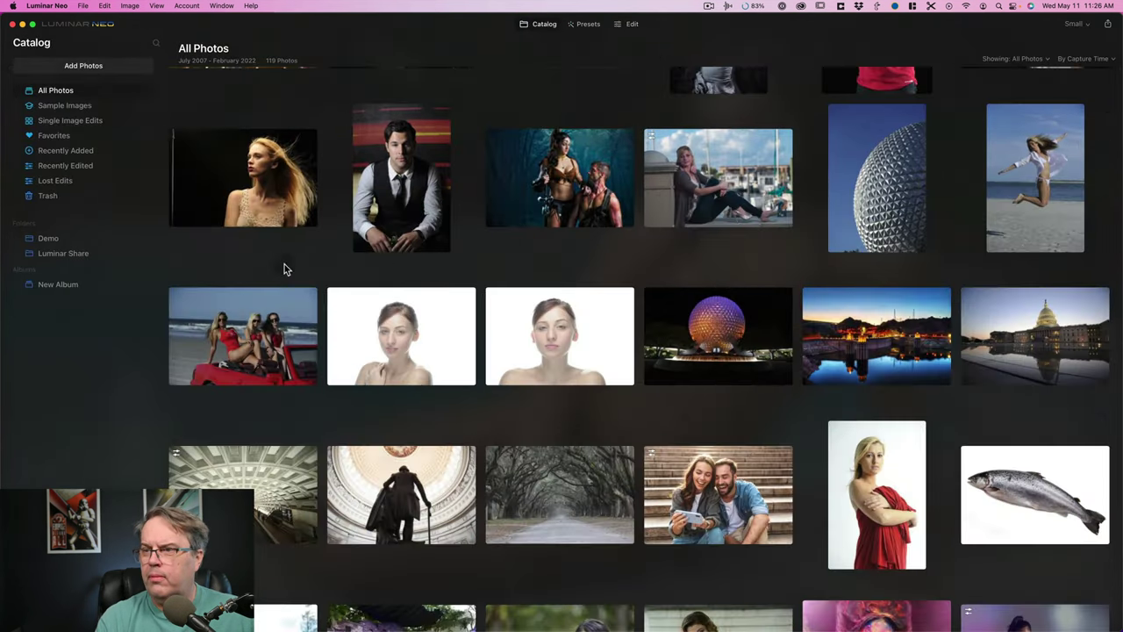
click(689, 208)
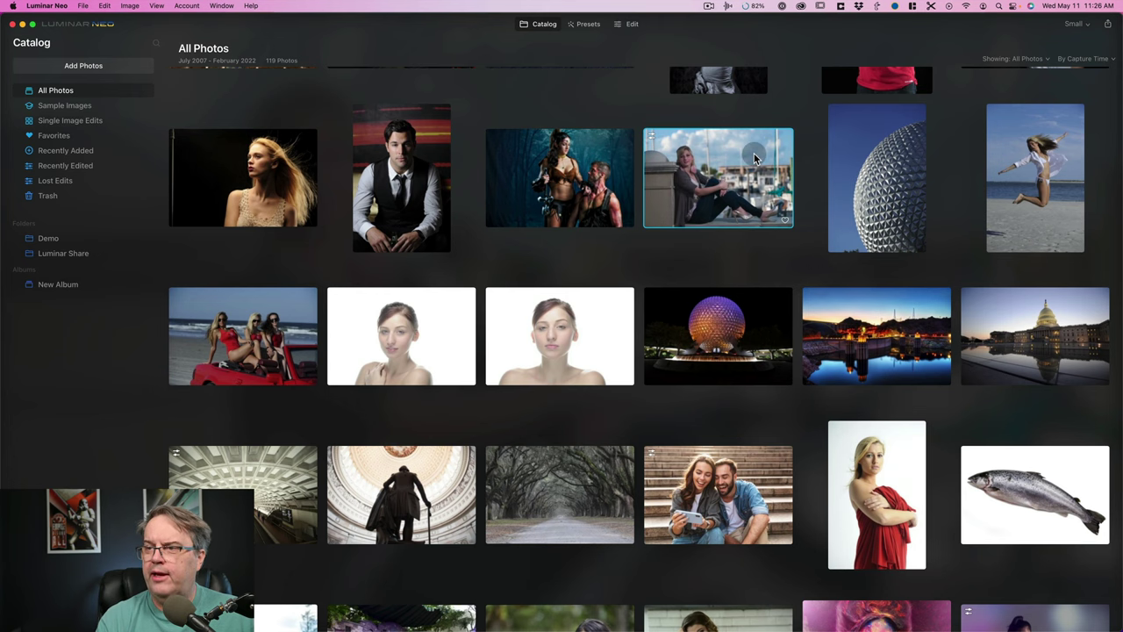
click(633, 27)
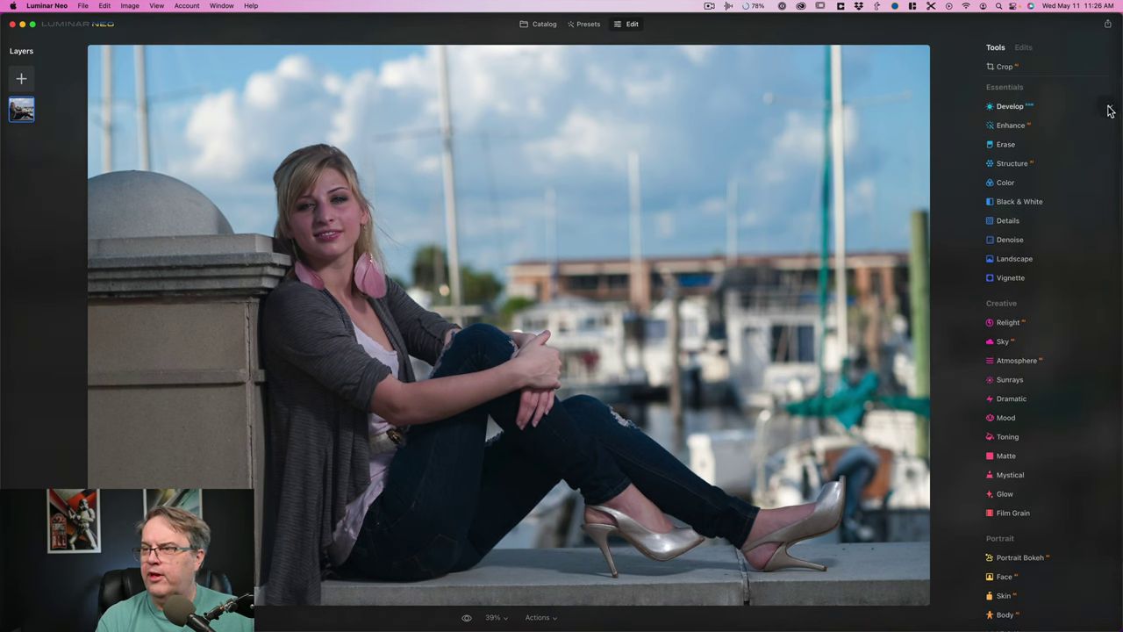
Mask the marina portrait's Enhance tool to the person with AI Human, then return to its sliders
click(1040, 125)
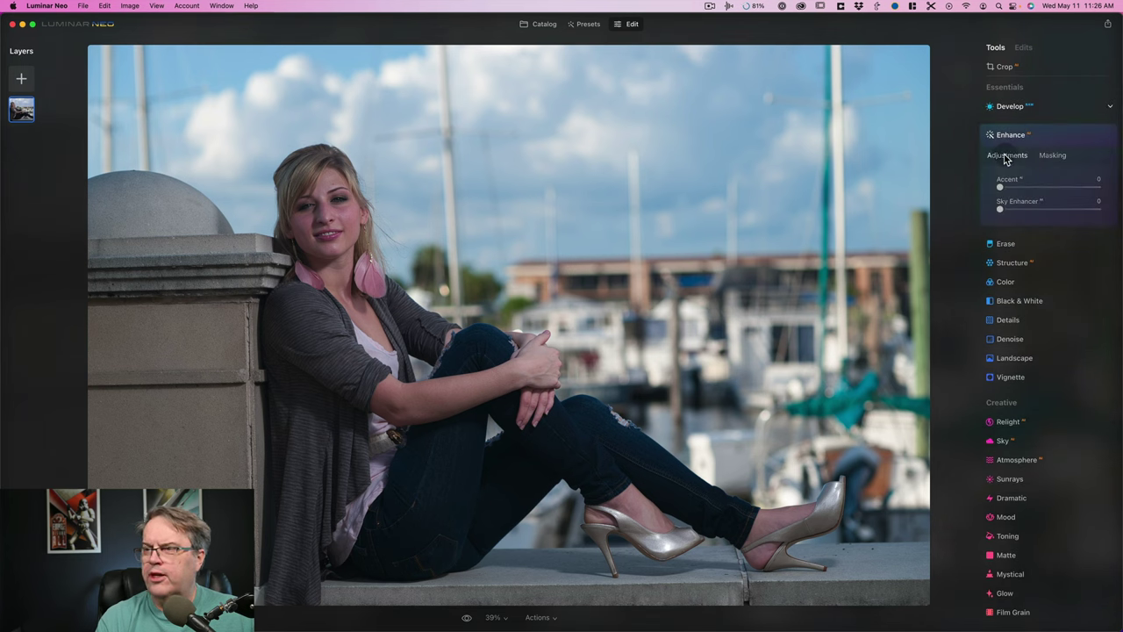
click(1052, 155)
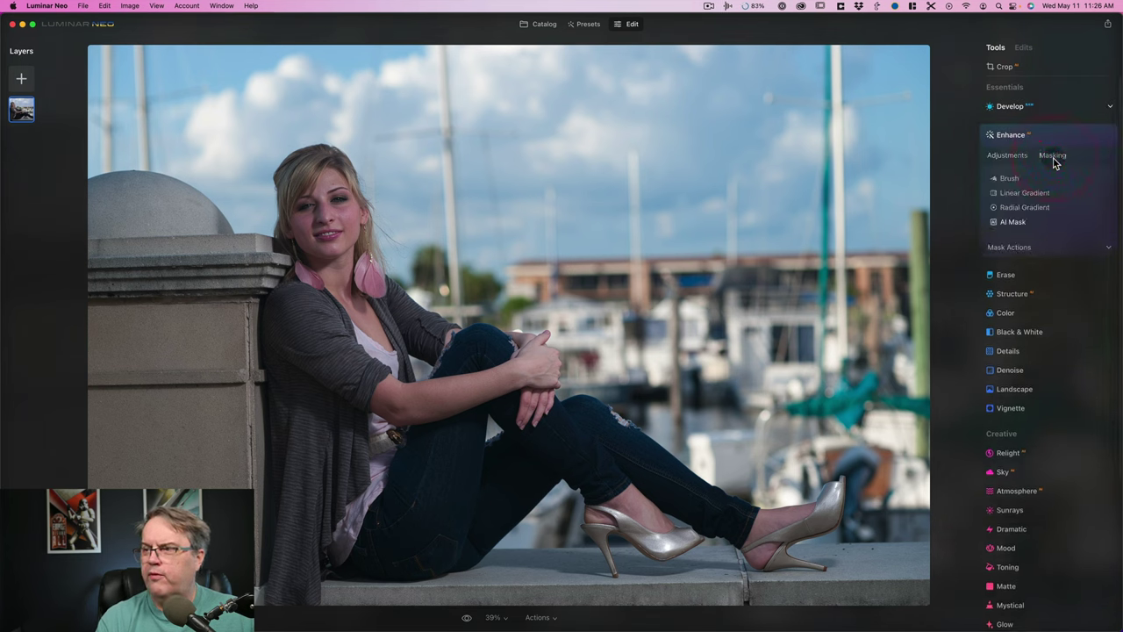
click(1012, 223)
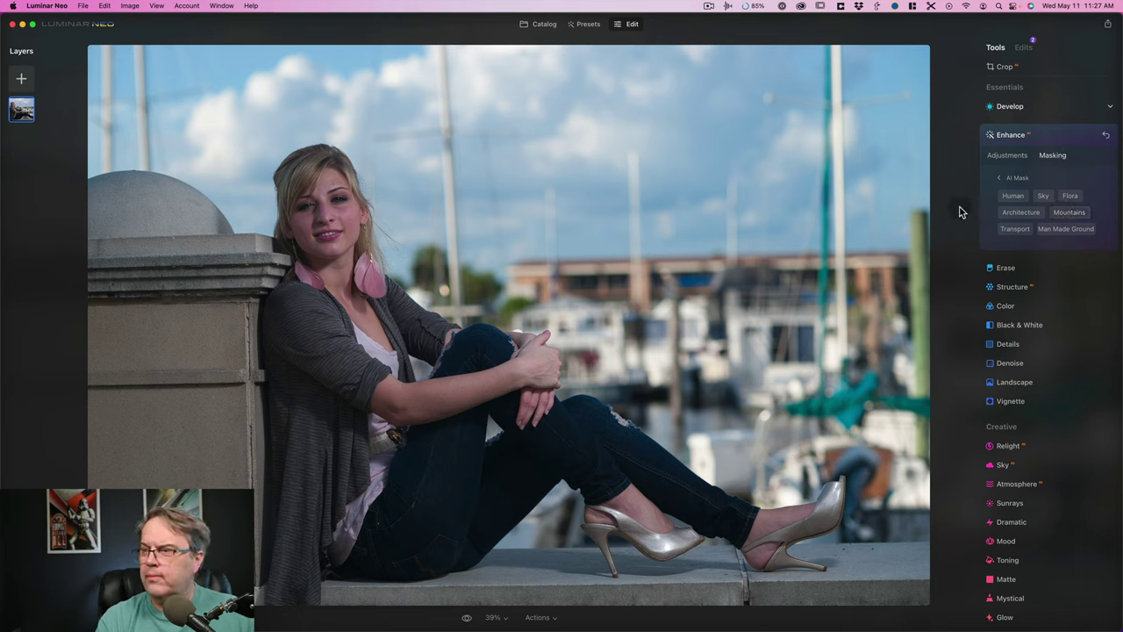
click(1012, 196)
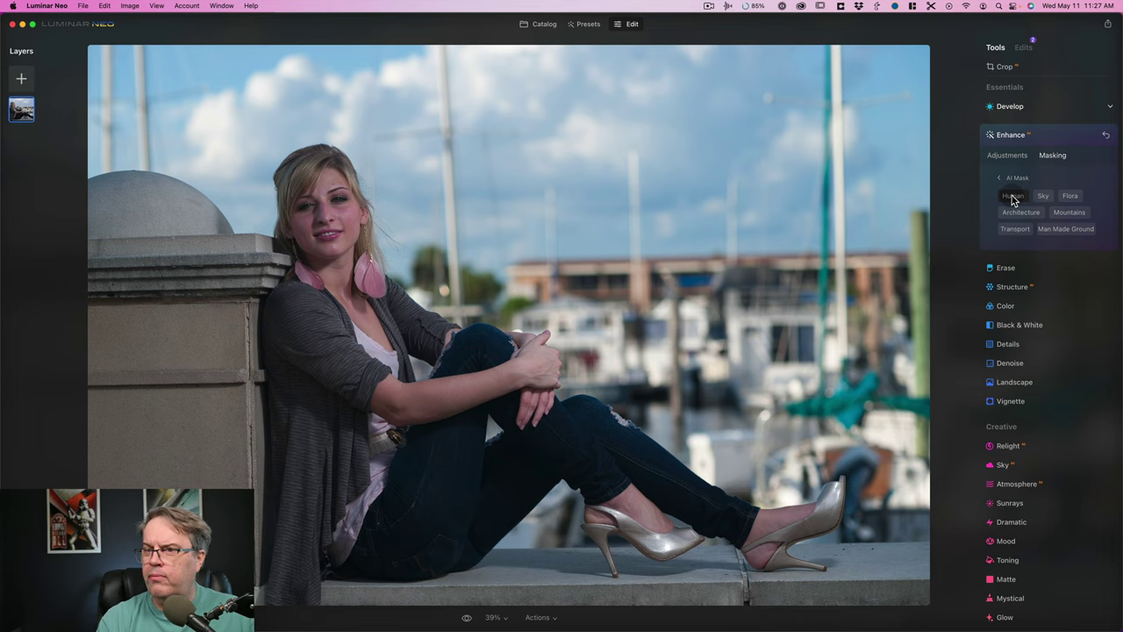
click(1002, 158)
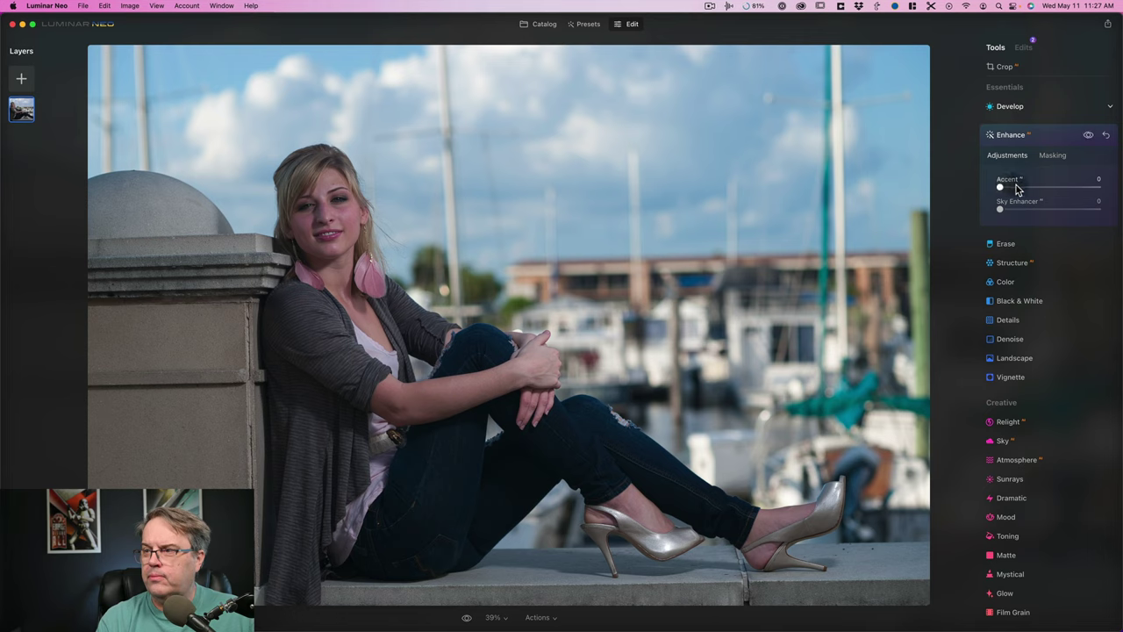
Invert the Enhance person mask to target the background and set Accent to 83
drag(1016, 188, 1077, 194)
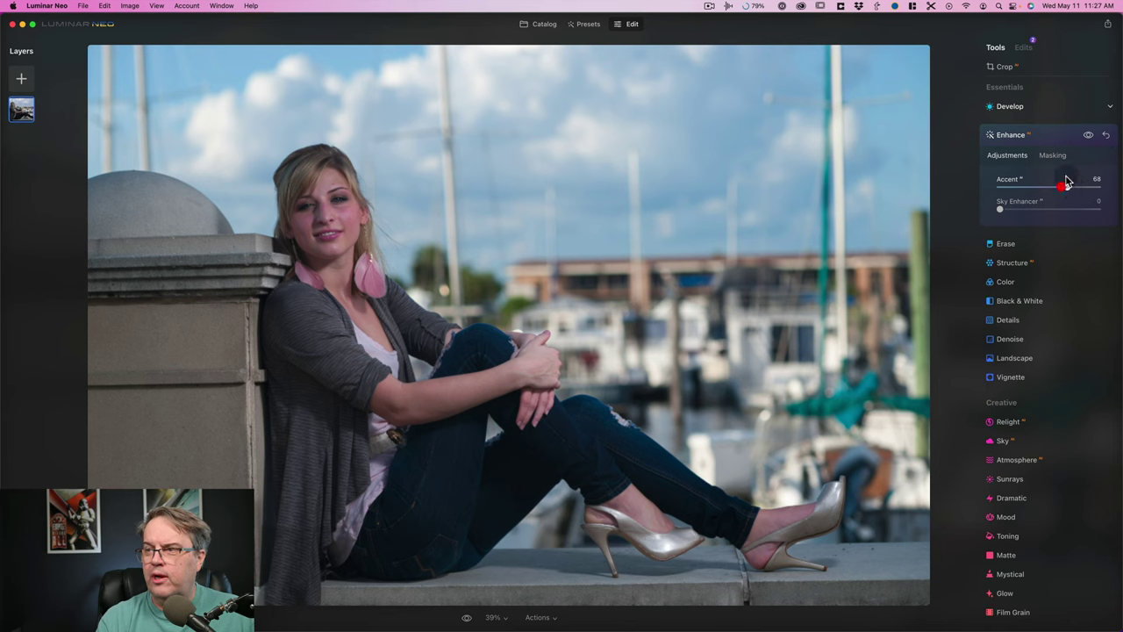
click(1053, 156)
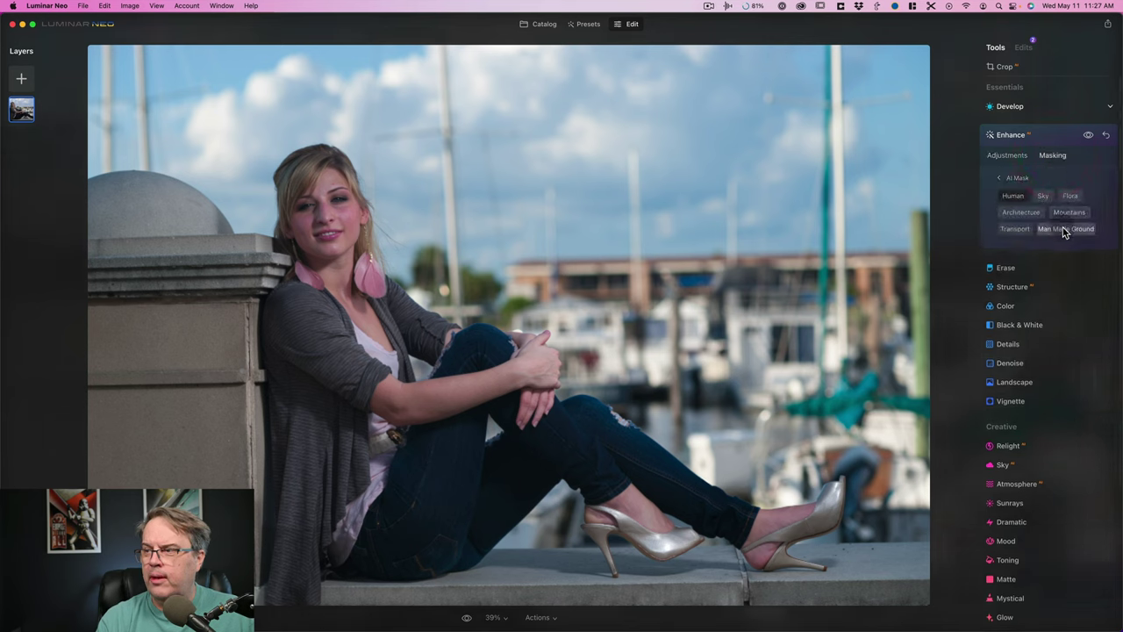
click(1003, 182)
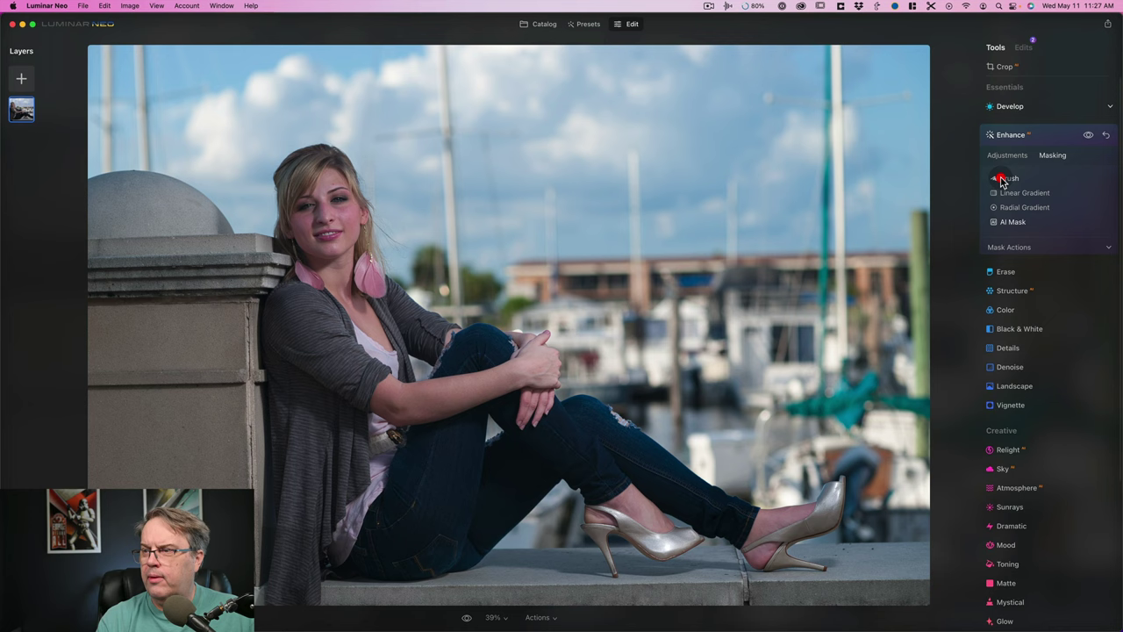
click(1086, 252)
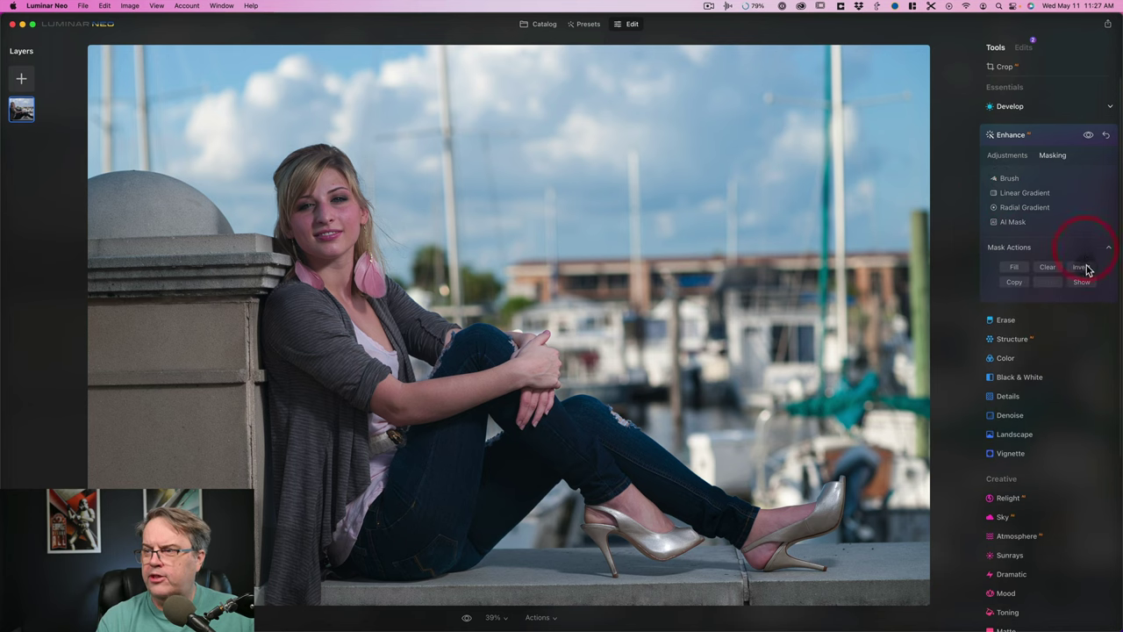
click(1083, 266)
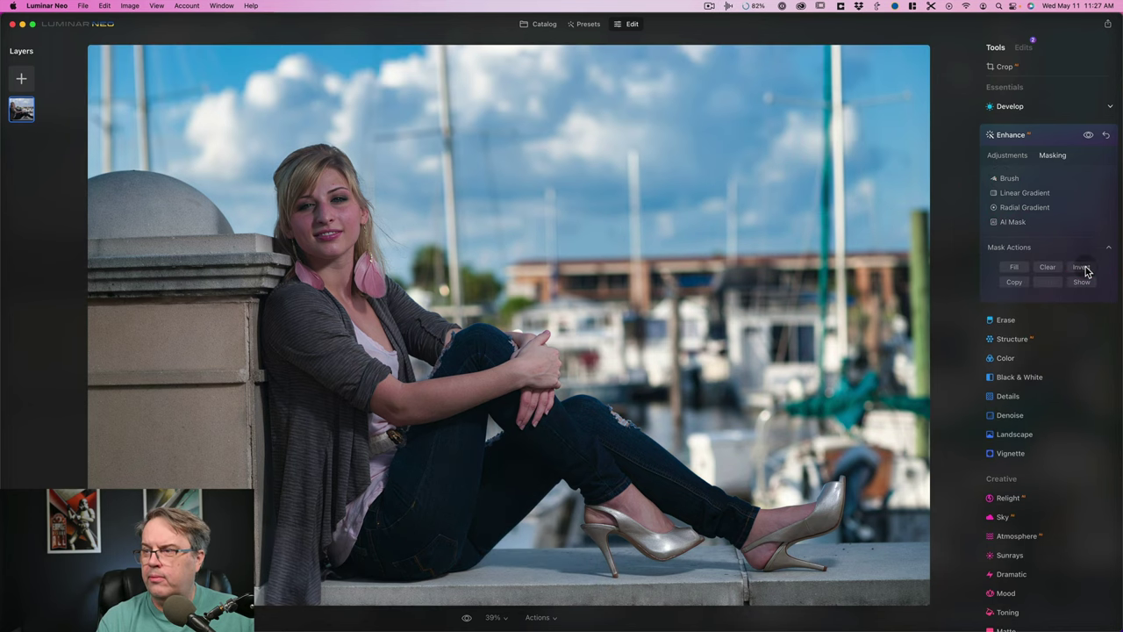
click(1005, 158)
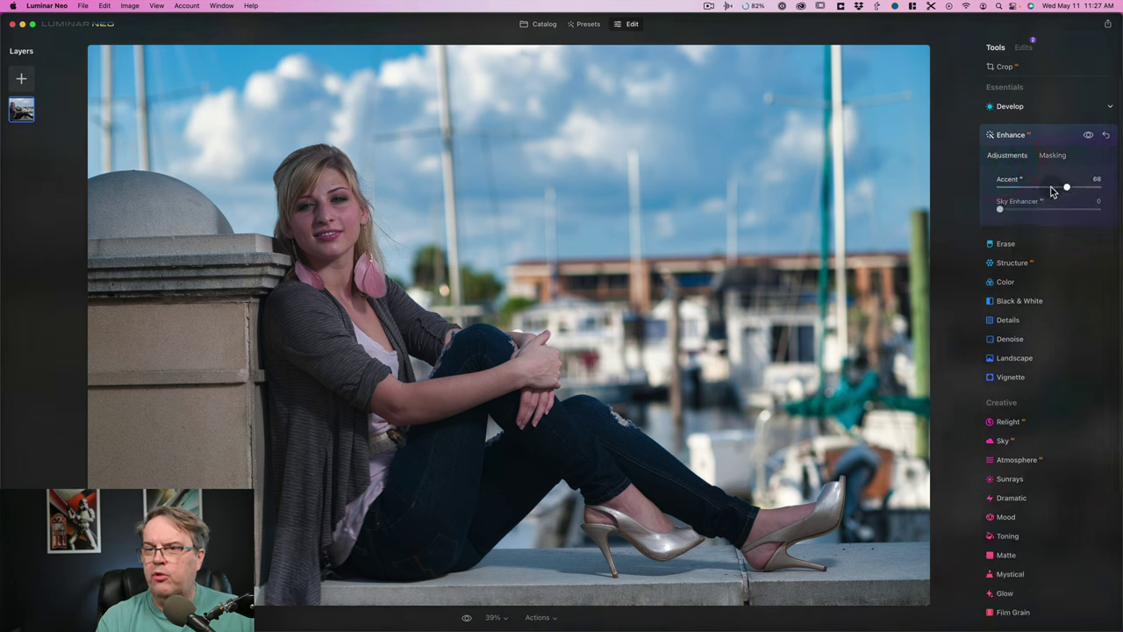
mouse_move(1068, 188)
mouse_down()
mouse_move(1081, 188)
mouse_move(1011, 184)
mouse_move(1057, 193)
mouse_up()
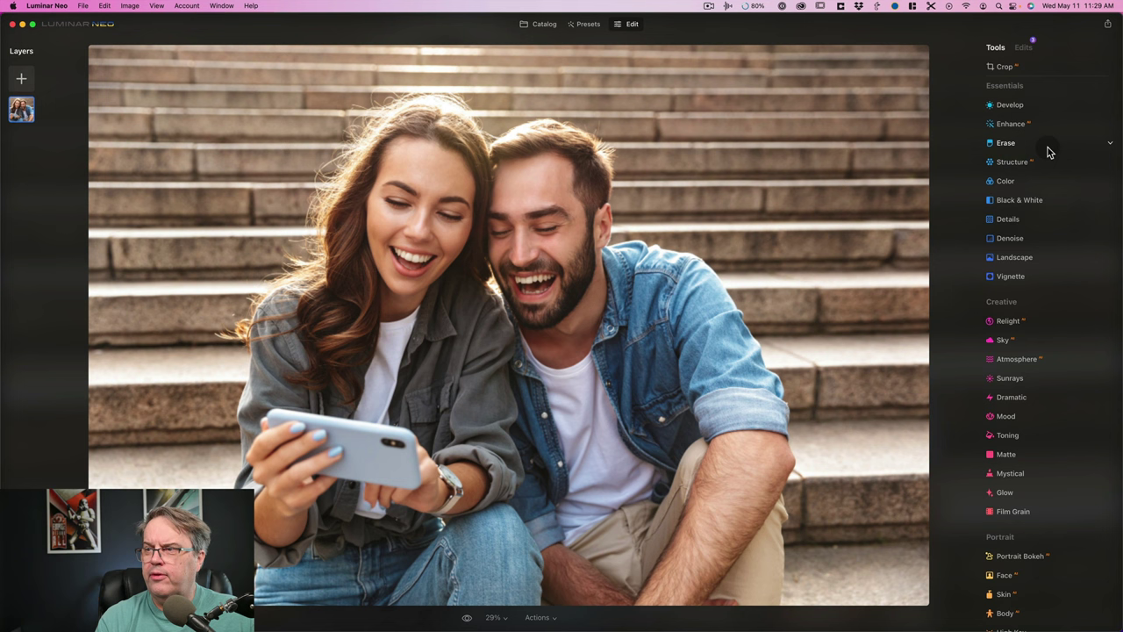
Add an Enhance AI mask on the couple photo using Man Made Ground and Natural Ground
click(1109, 125)
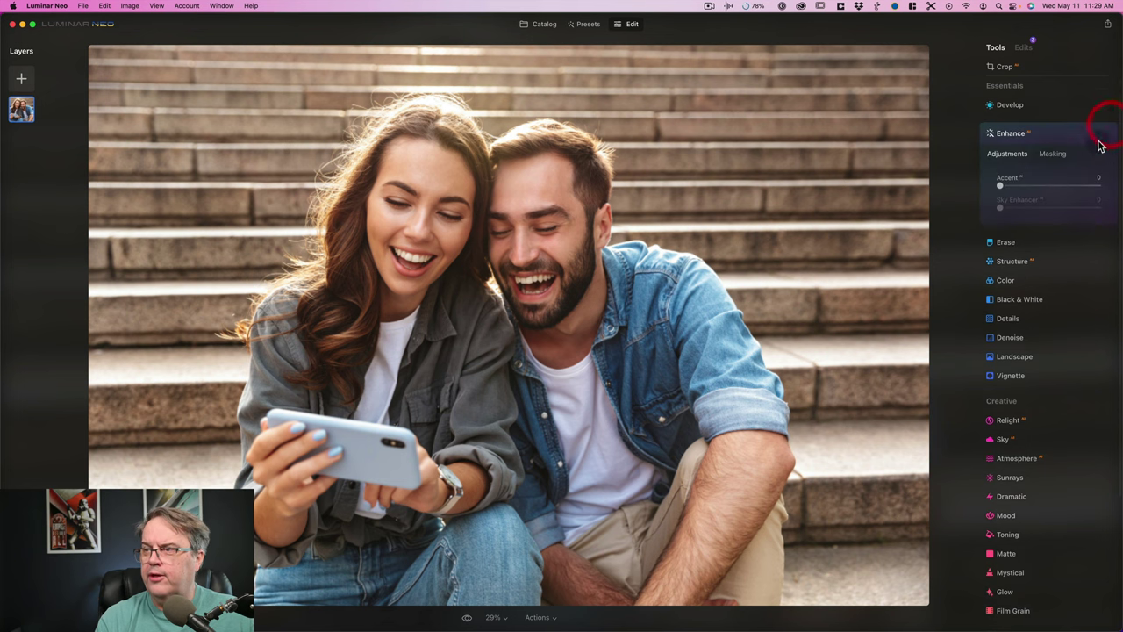
click(1053, 153)
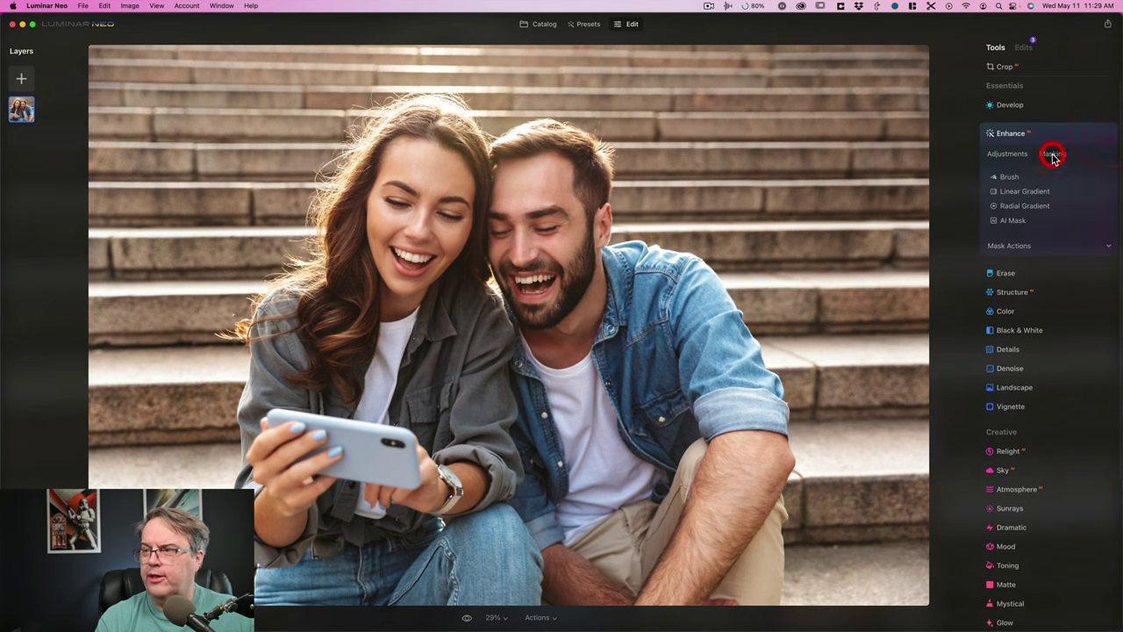
click(1012, 221)
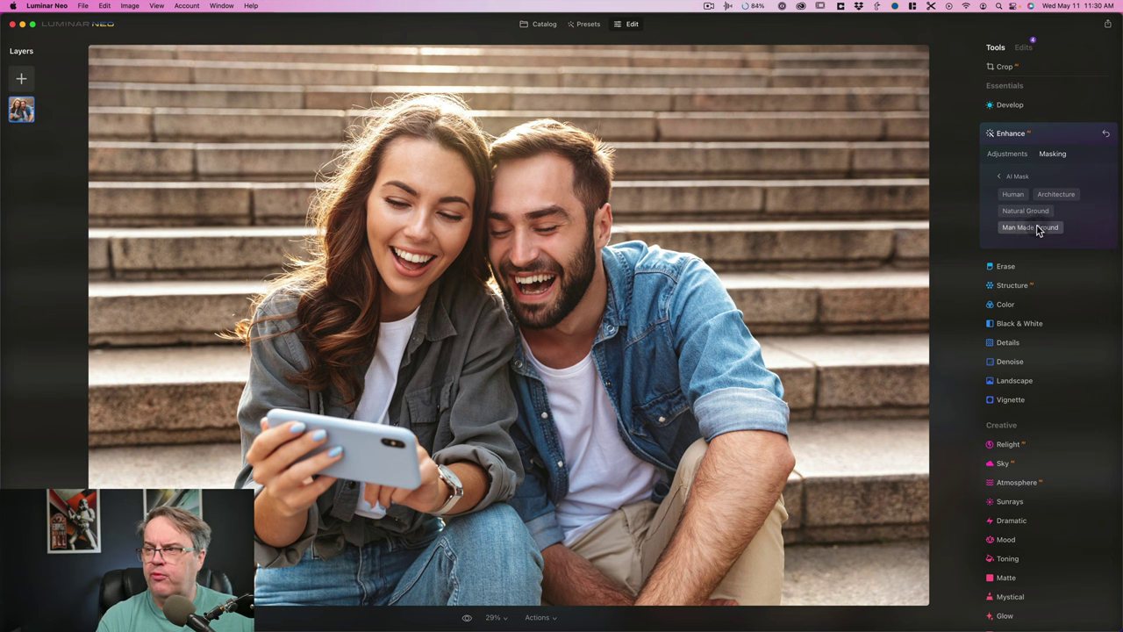
click(1044, 228)
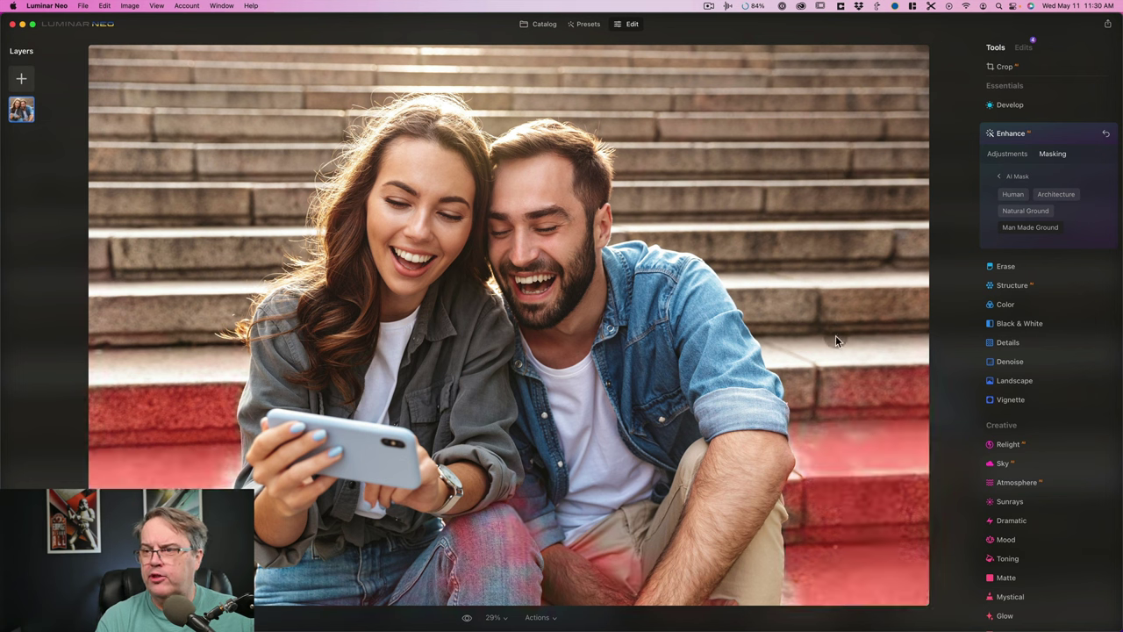
click(1022, 212)
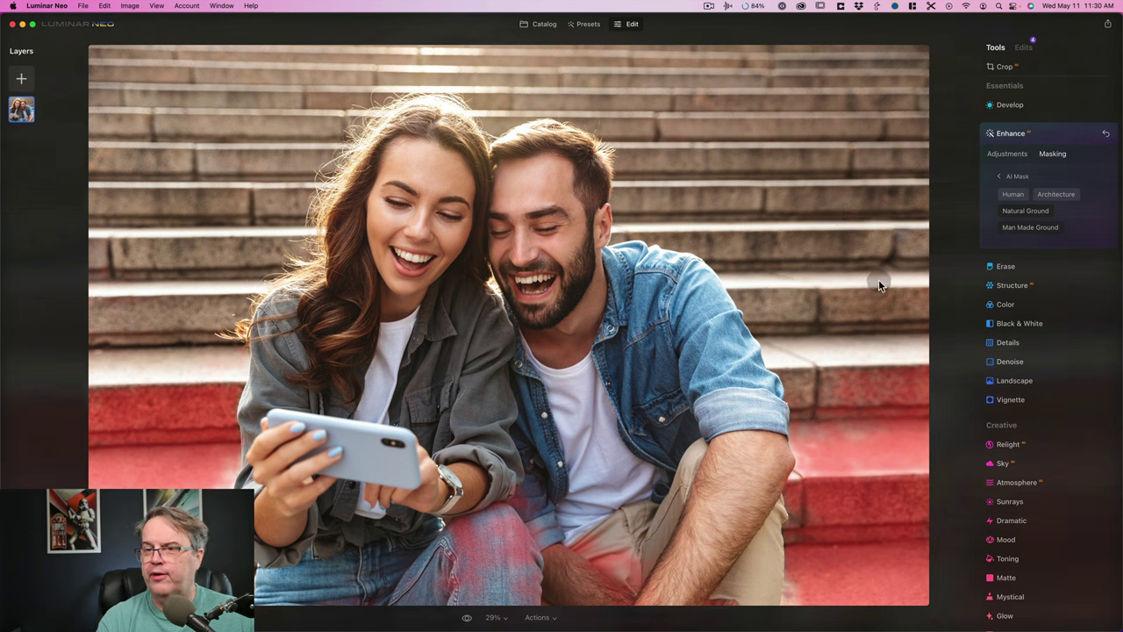
click(1025, 213)
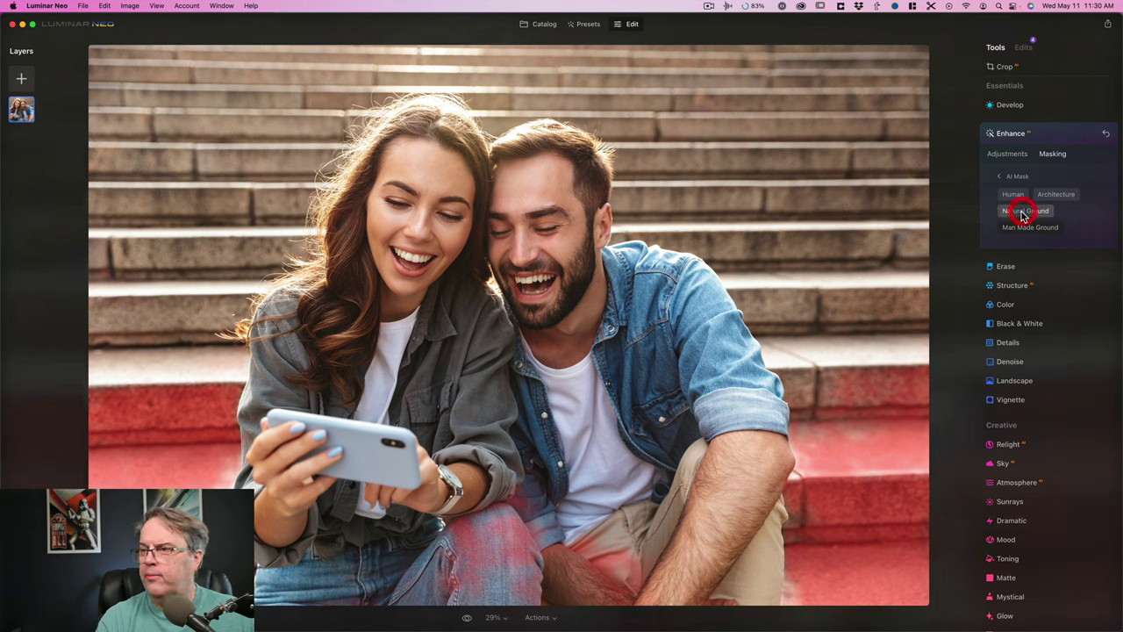
click(1078, 199)
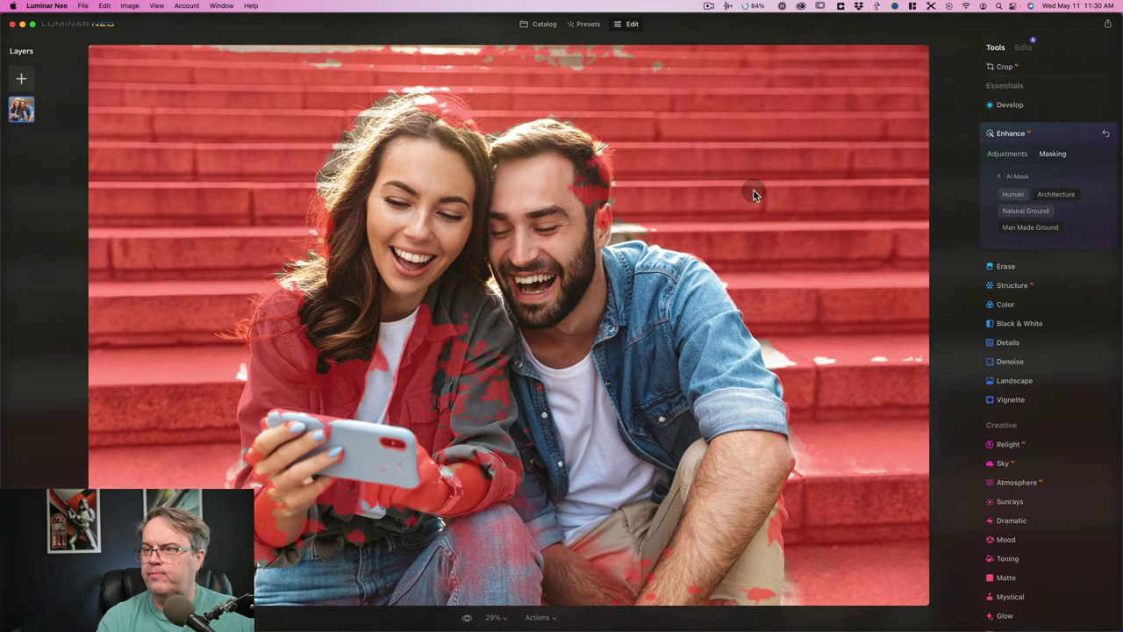